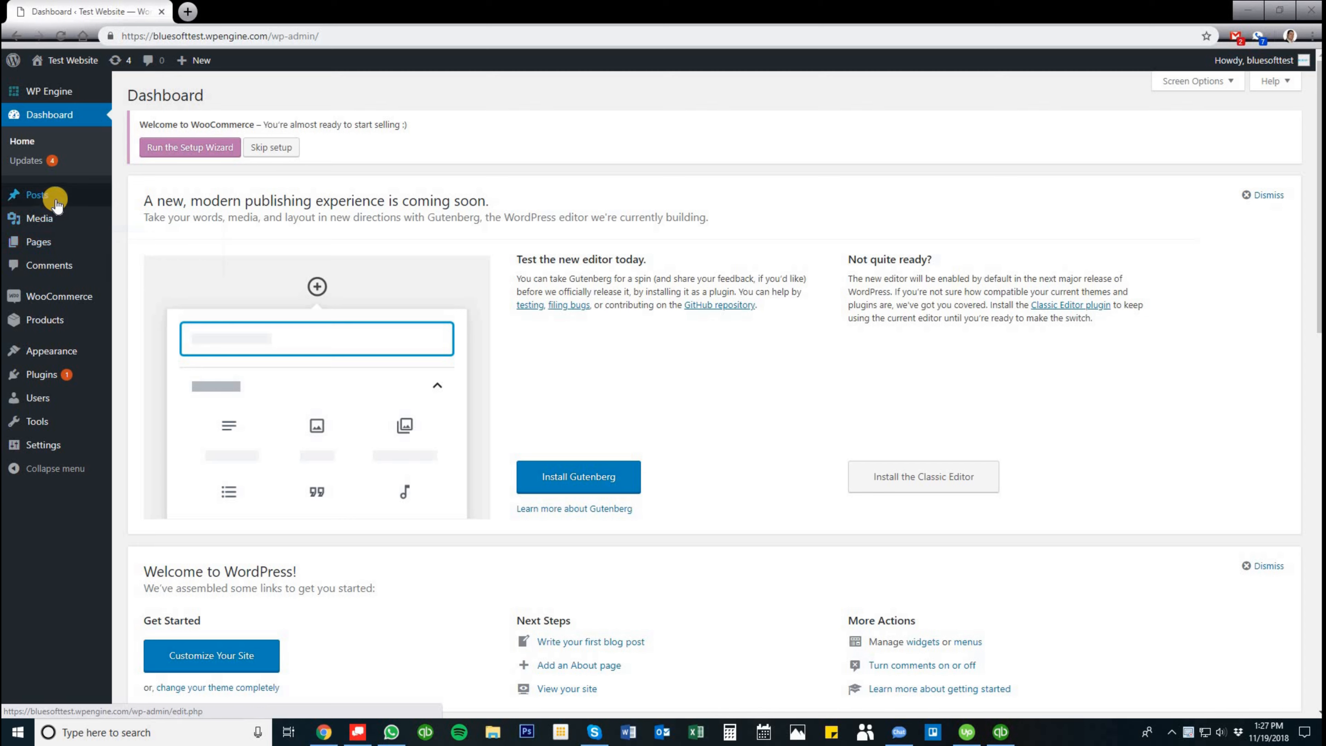
Open the post categories page and review the Food category's description, slug and post count
mouse_move(56, 205)
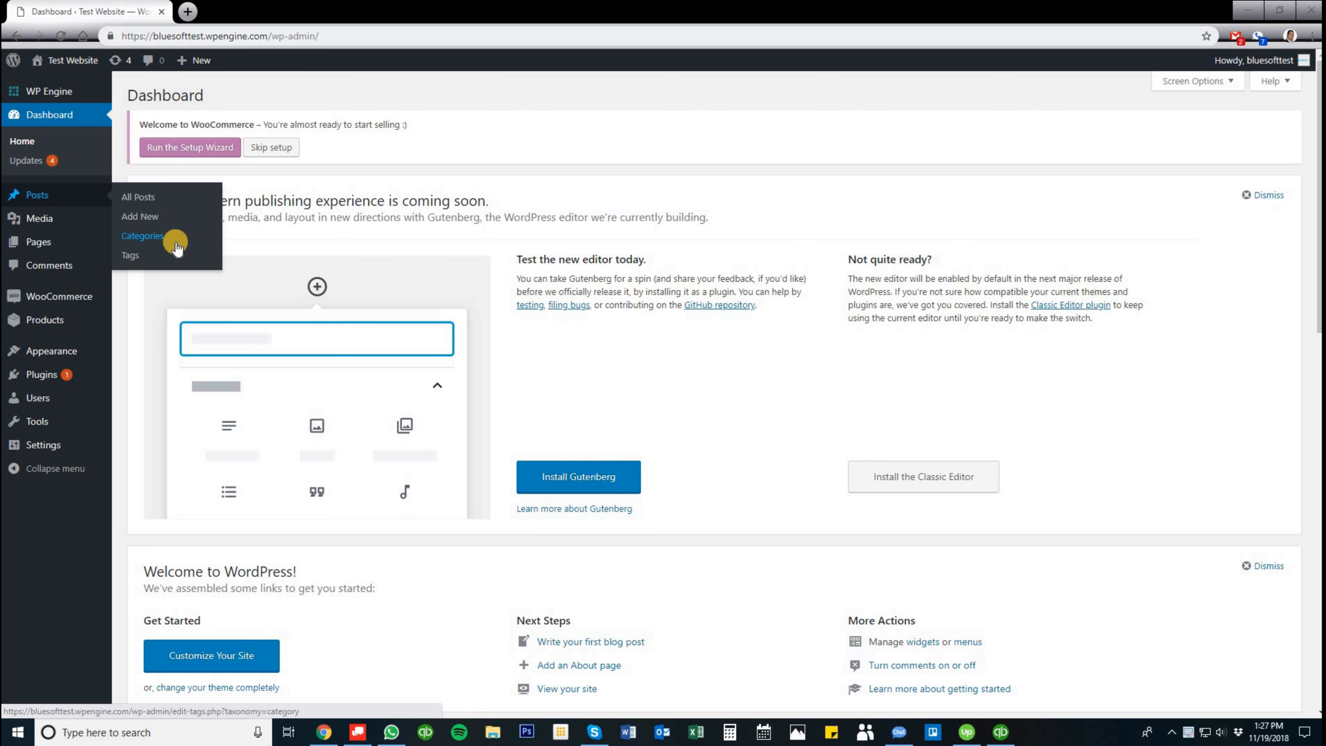
left_click(151, 239)
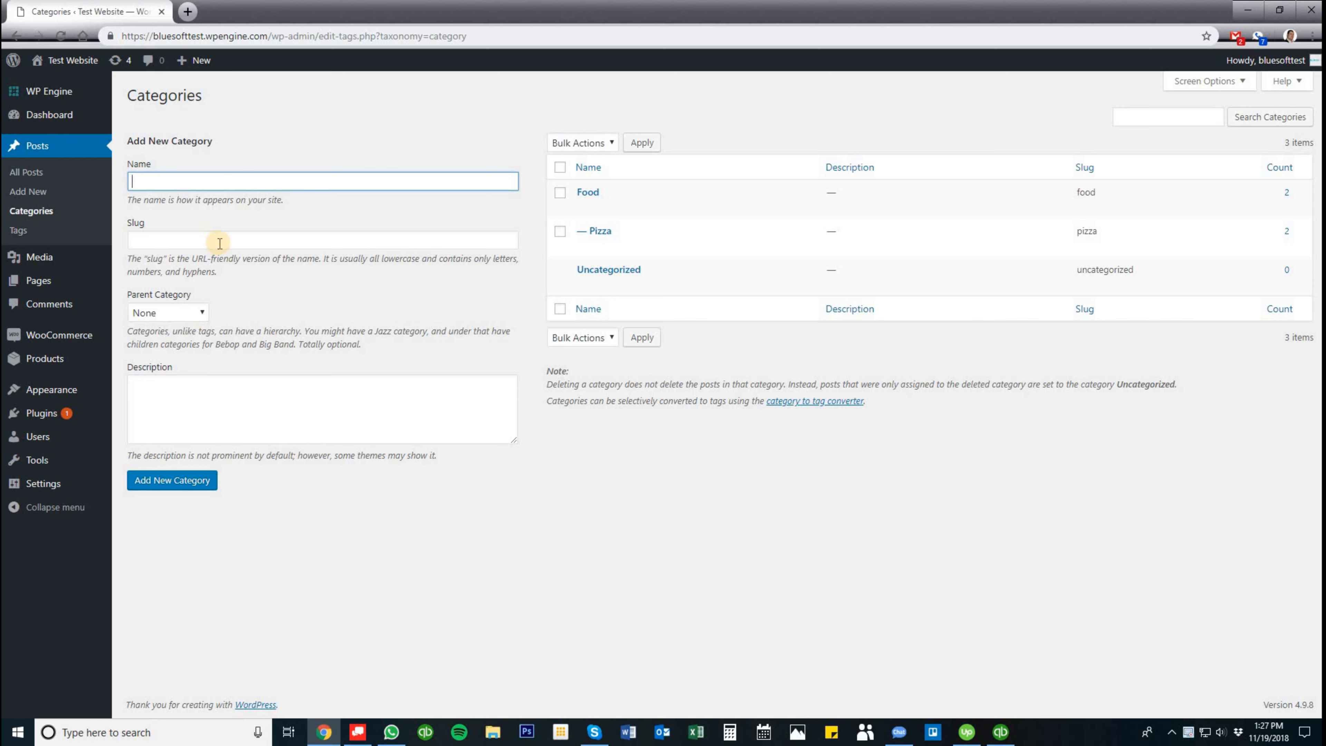
mouse_move(618, 208)
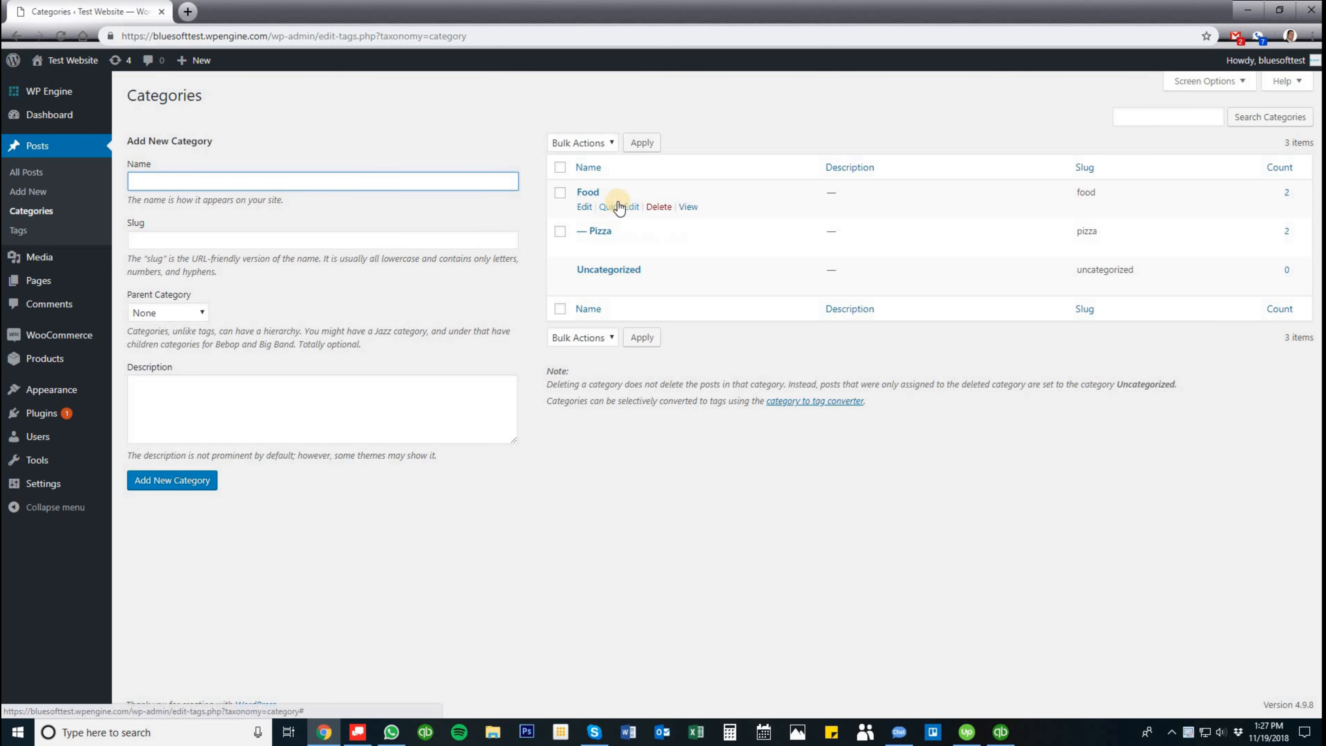
mouse_move(615, 235)
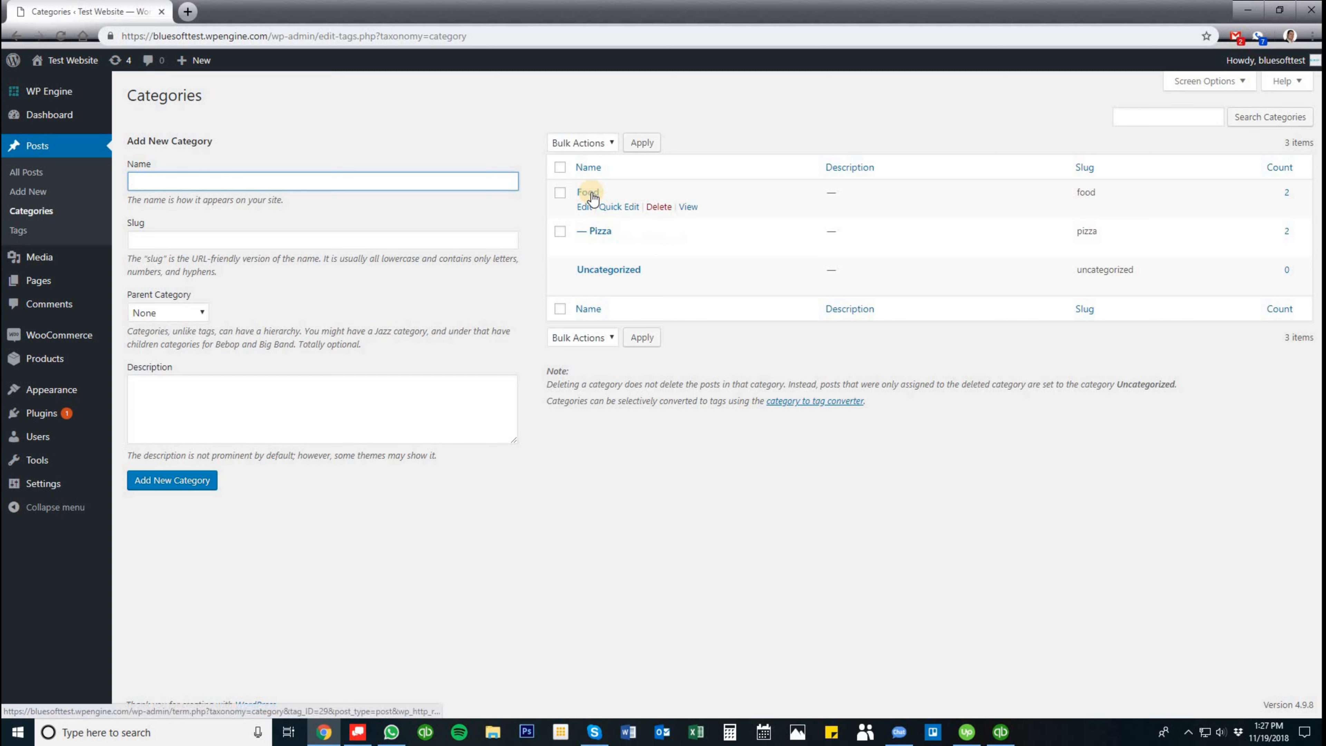
double_click(825, 191)
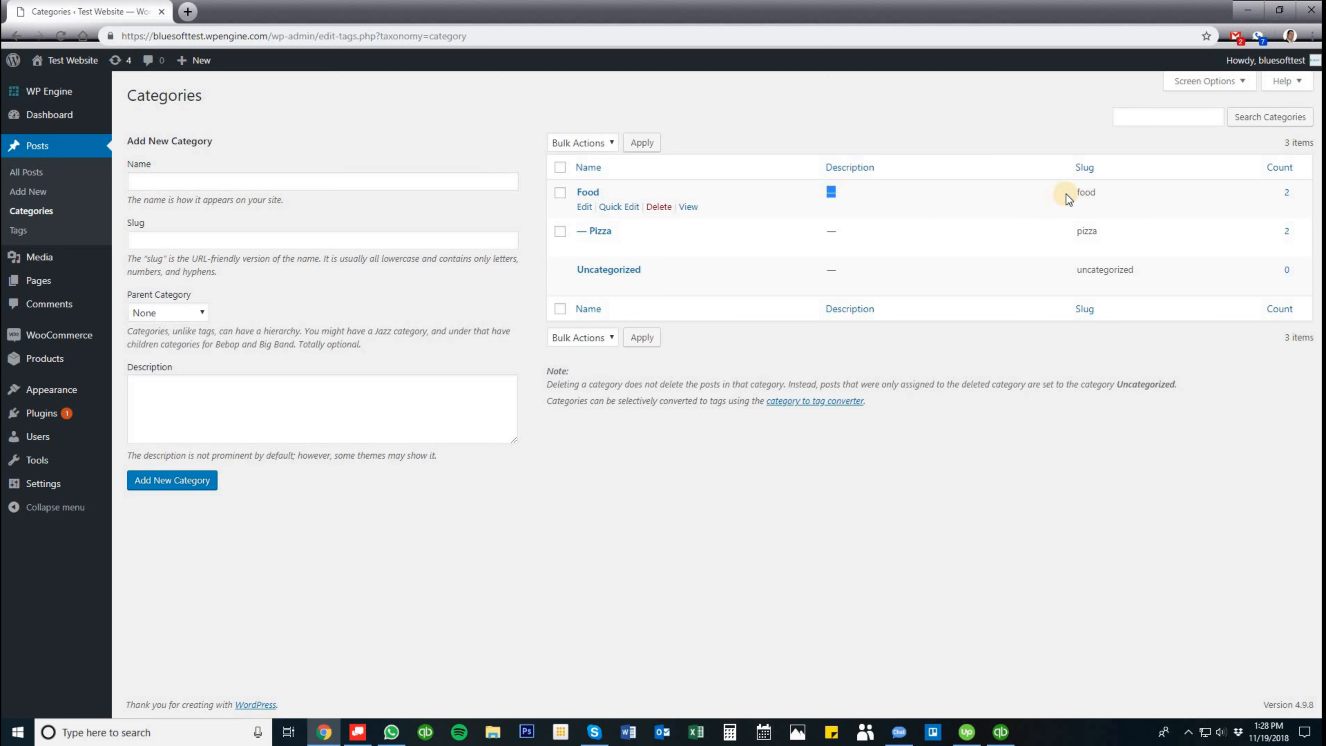
left_click_drag(1089, 194, 1091, 196)
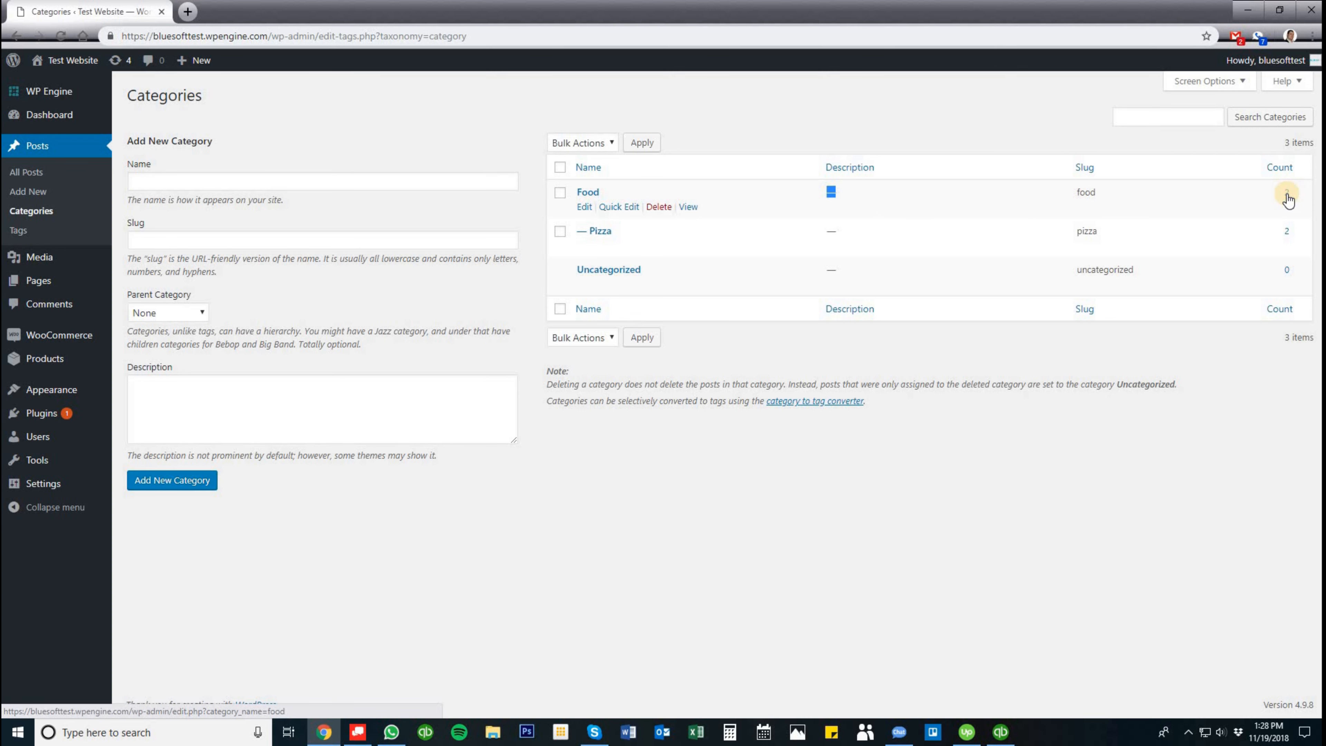
left_click(968, 198)
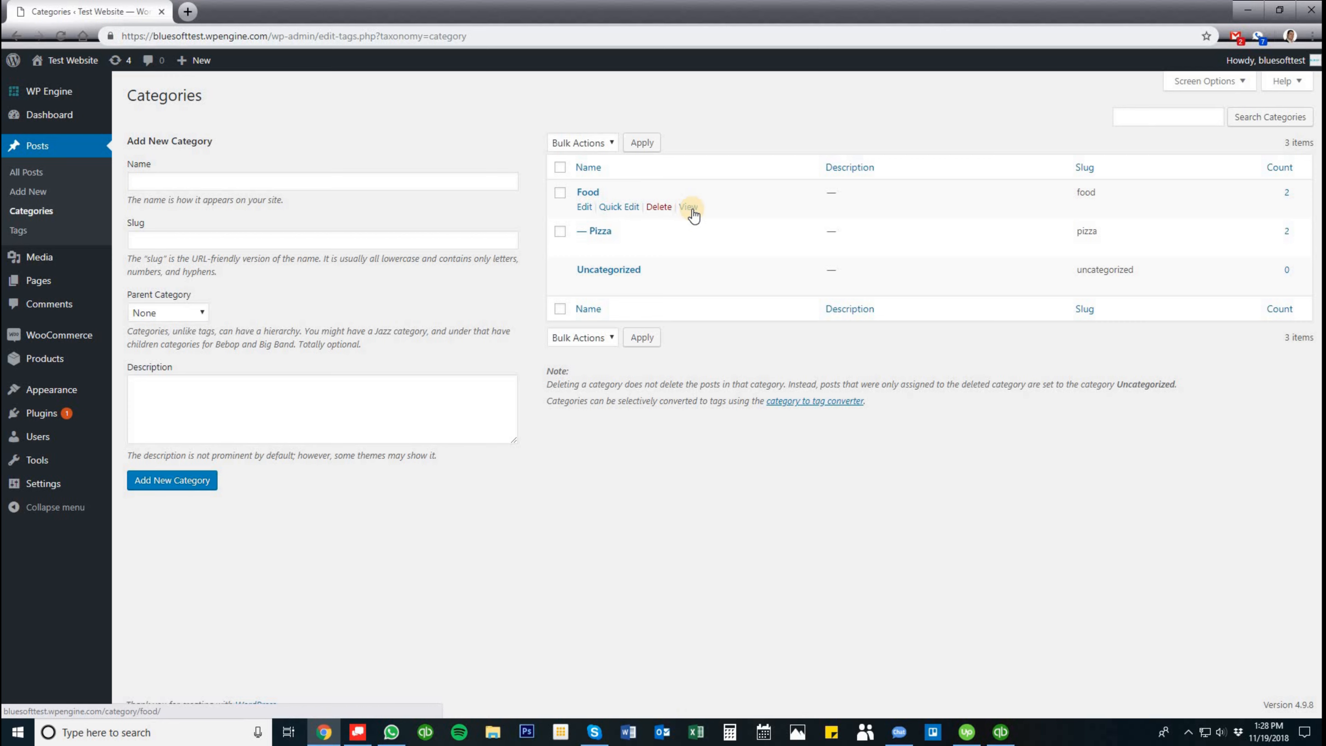
Open the Food category for quick editing, inspect its name and slug, and cancel without changes
left_click(632, 208)
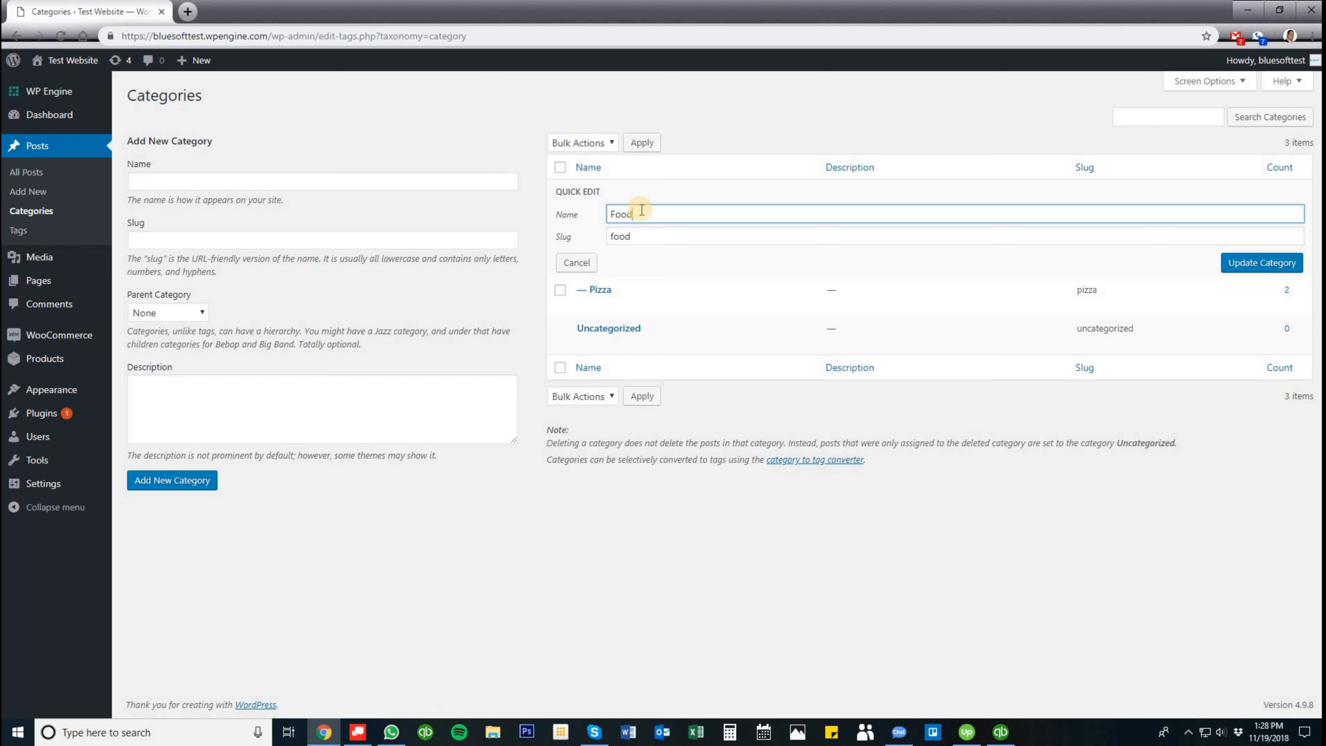
double_click(642, 211)
left_click(626, 237)
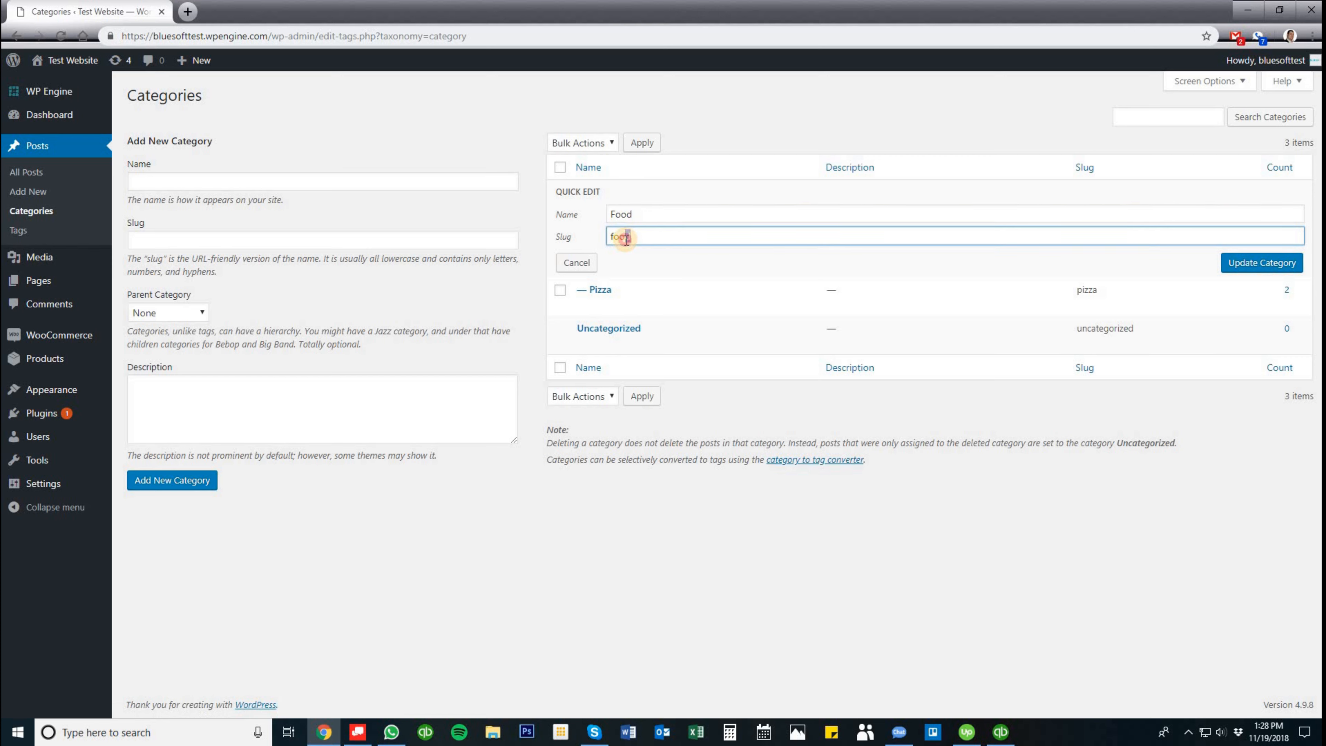
left_click_drag(627, 236, 636, 233)
left_click(593, 263)
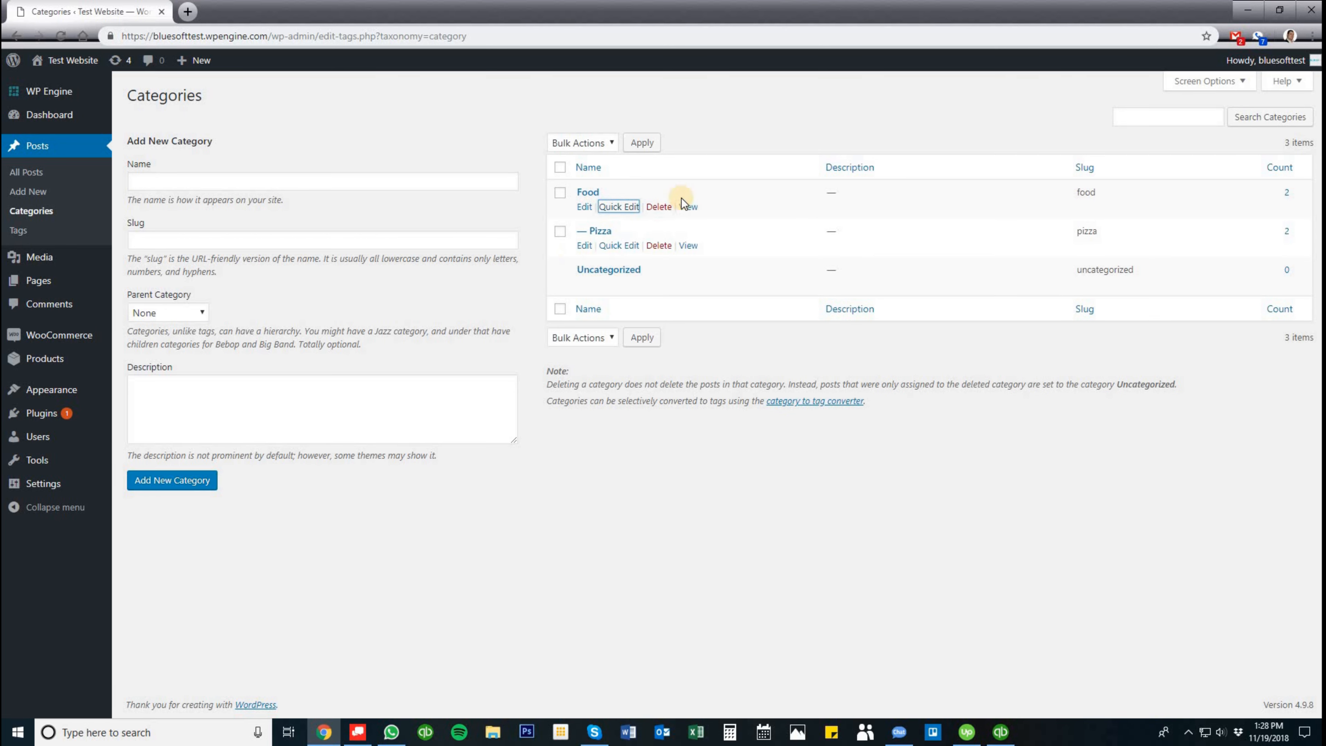
Open the full edit form of the Food category and inspect its name and slug
left_click(584, 208)
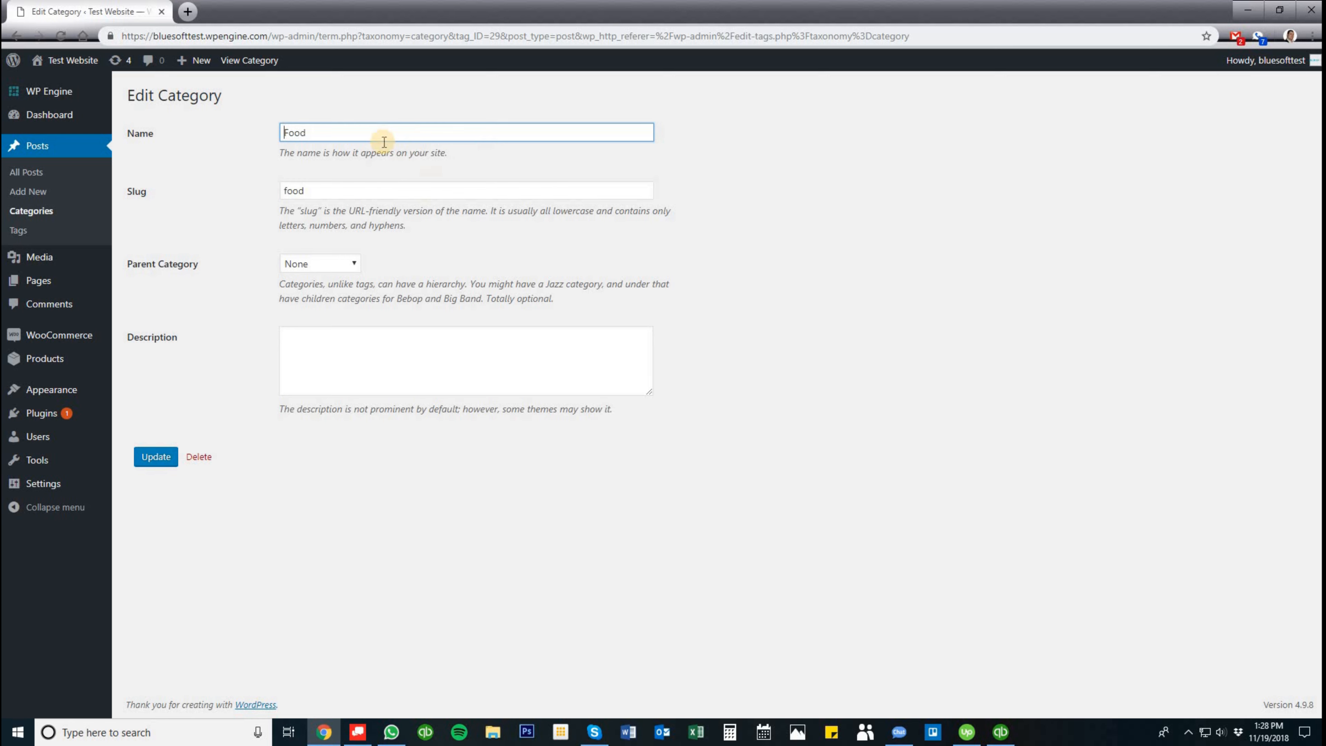
left_click(313, 190)
left_click(320, 131)
Try Uncategorized as the Food category's parent and reset the parent to None
left_click(334, 263)
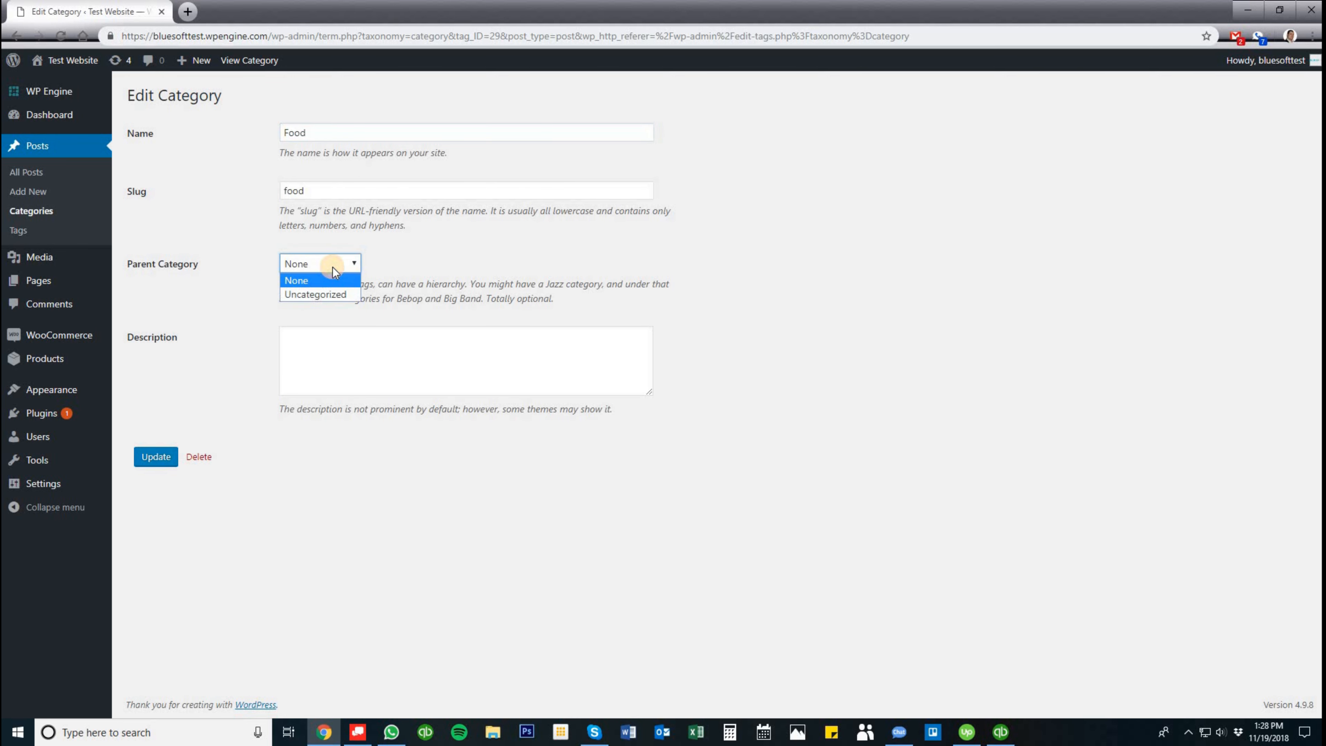
left_click(340, 294)
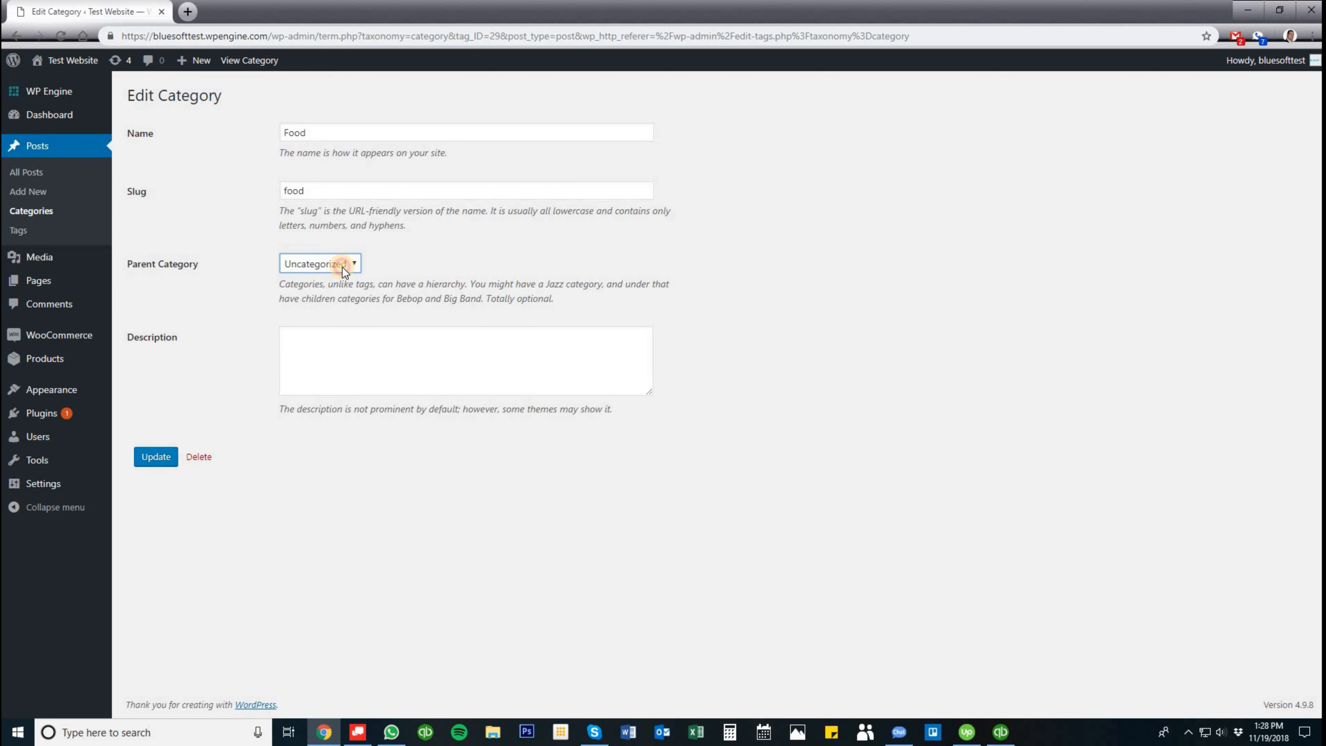
left_click(345, 264)
left_click(316, 280)
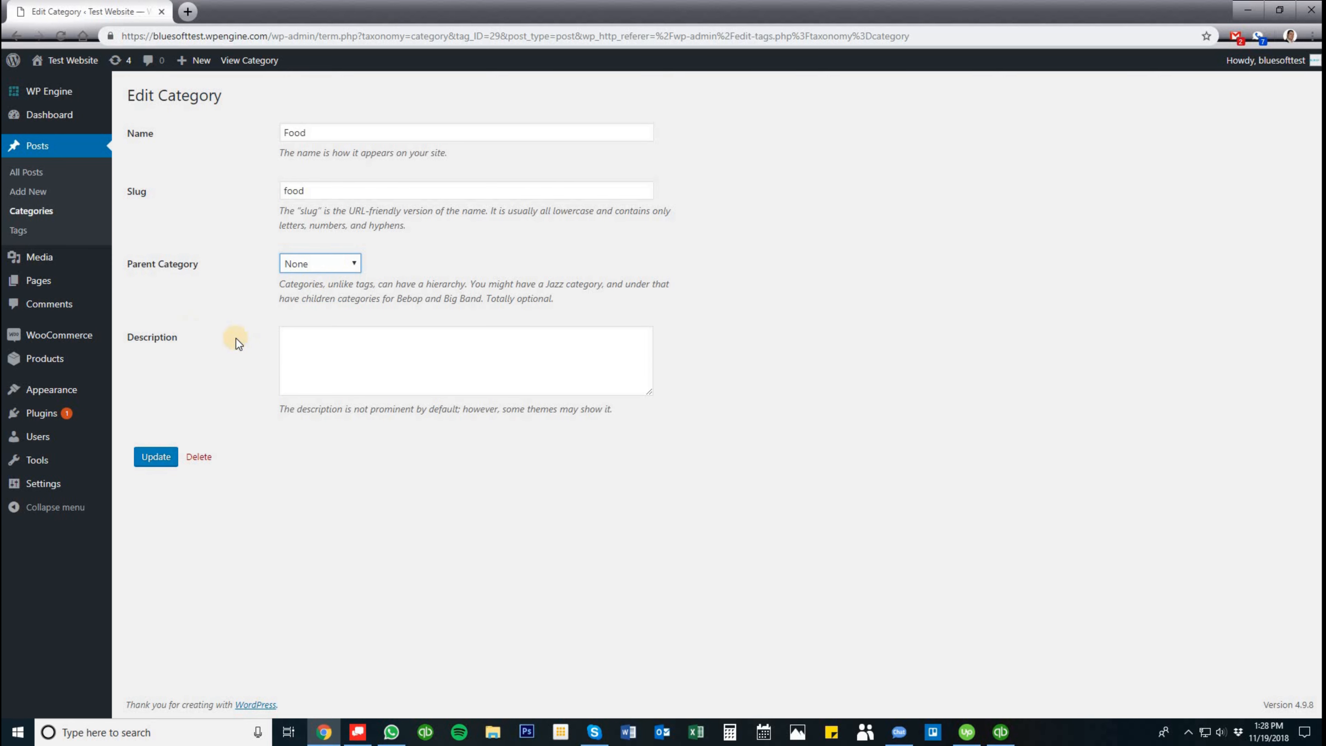
Examine the Food category's description, name and available parent category options
left_click(350, 344)
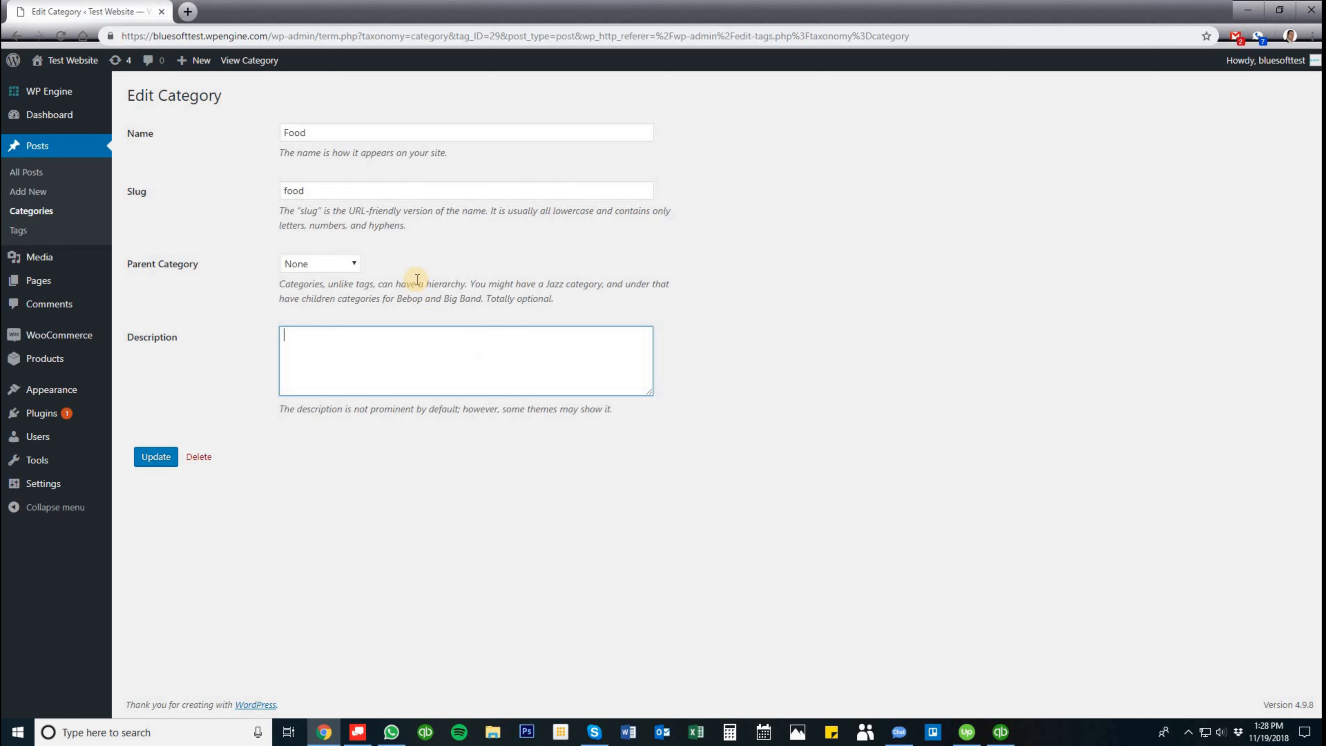
left_click_drag(177, 264, 236, 266)
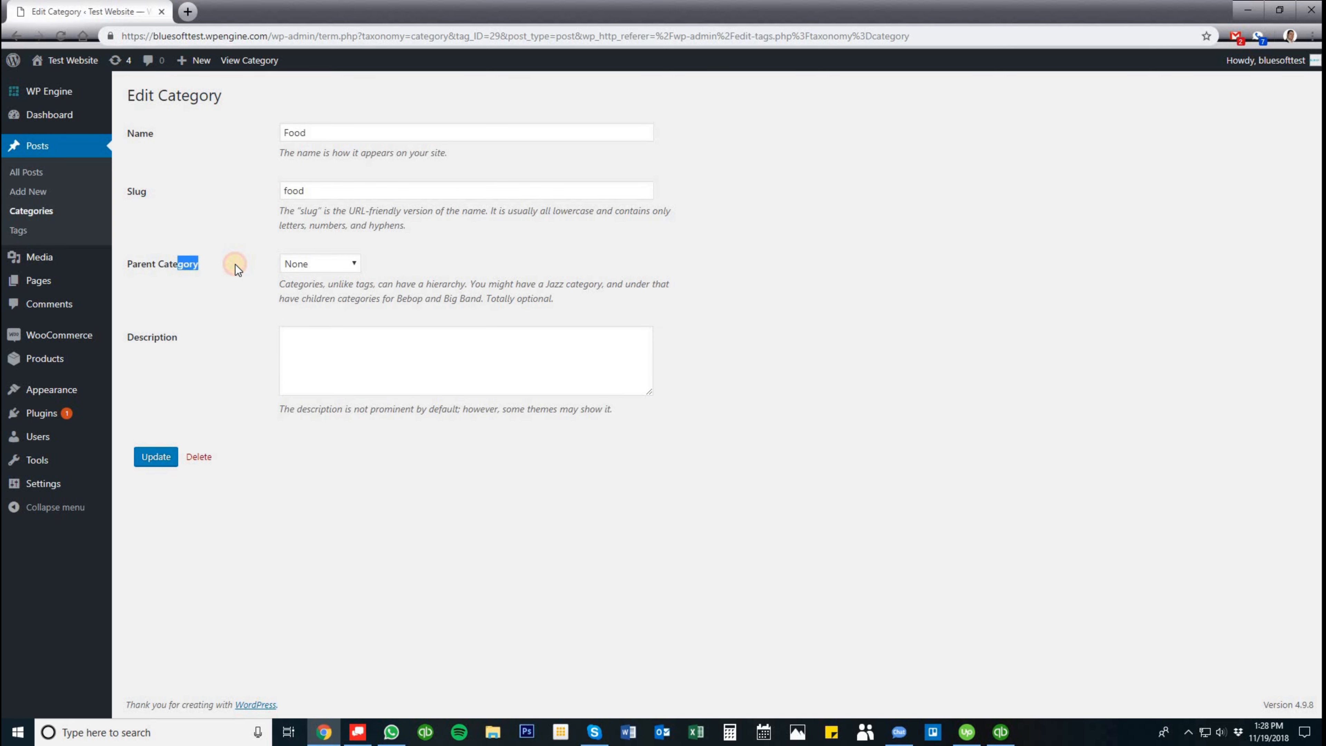
left_click(225, 260)
double_click(276, 127)
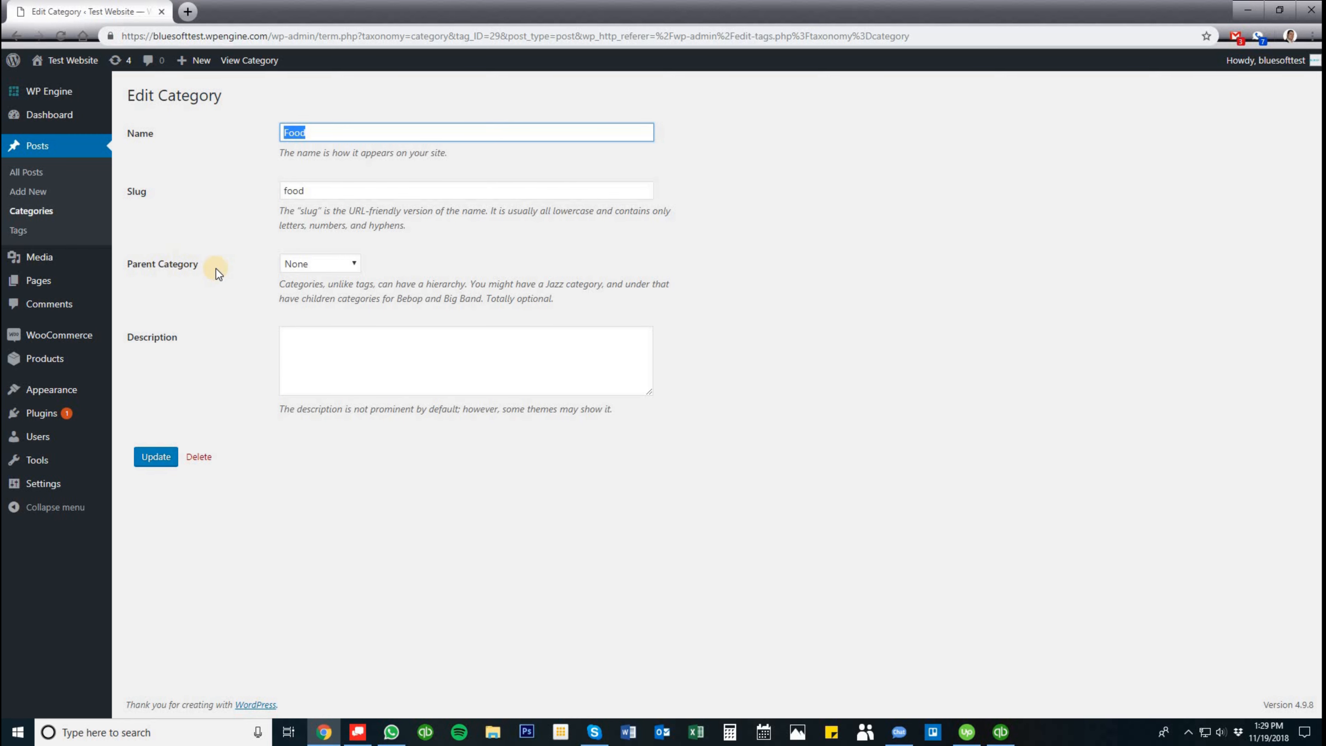
left_click(326, 267)
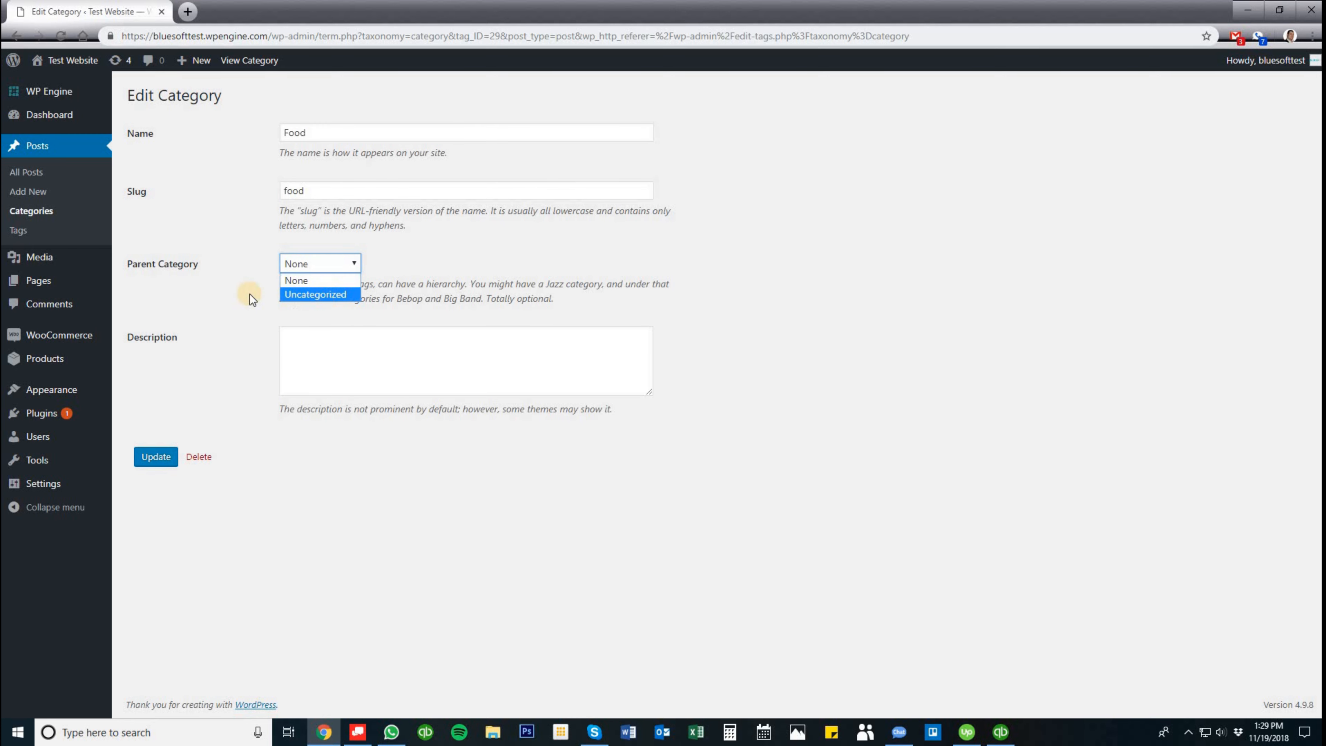
left_click(228, 297)
left_click_drag(197, 263, 134, 264)
left_click(187, 238)
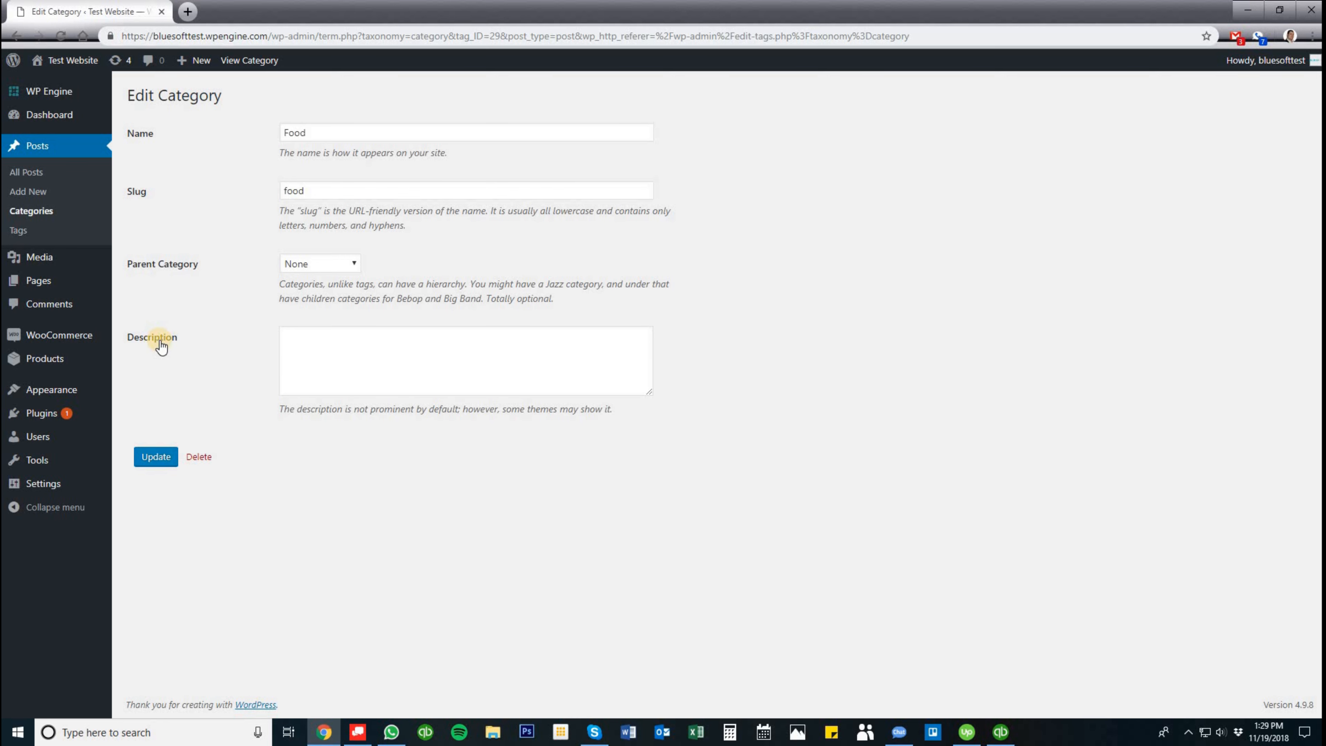
left_click(294, 346)
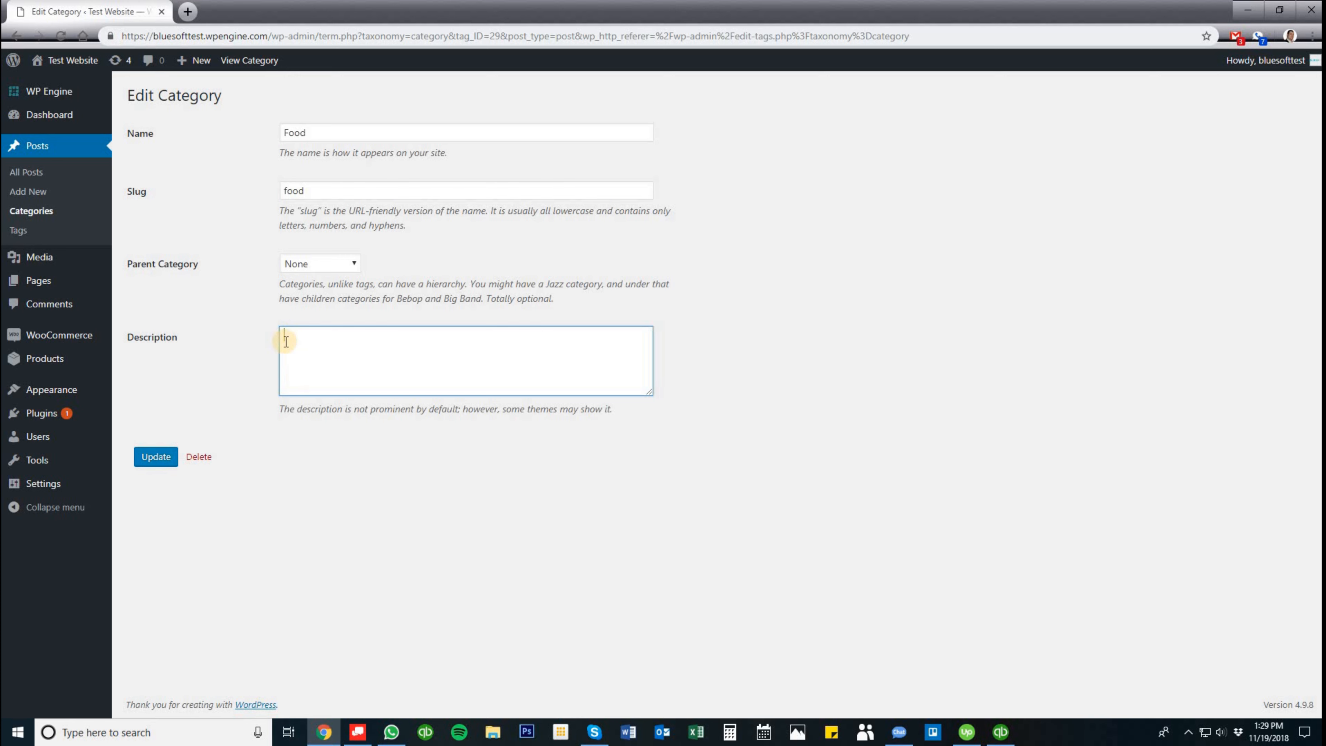
Return to the categories page and name the new category "Test Category"
left_click(52, 214)
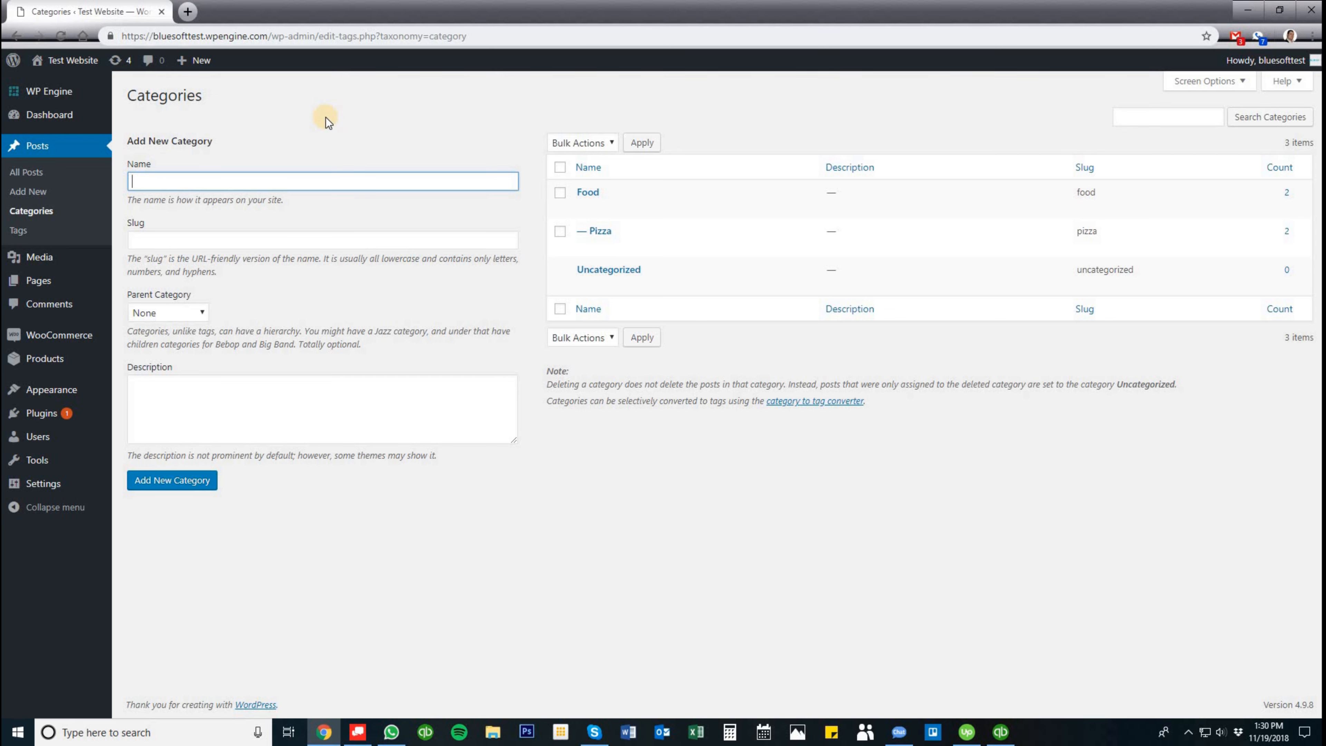
type("Test Category")
key("Tab")
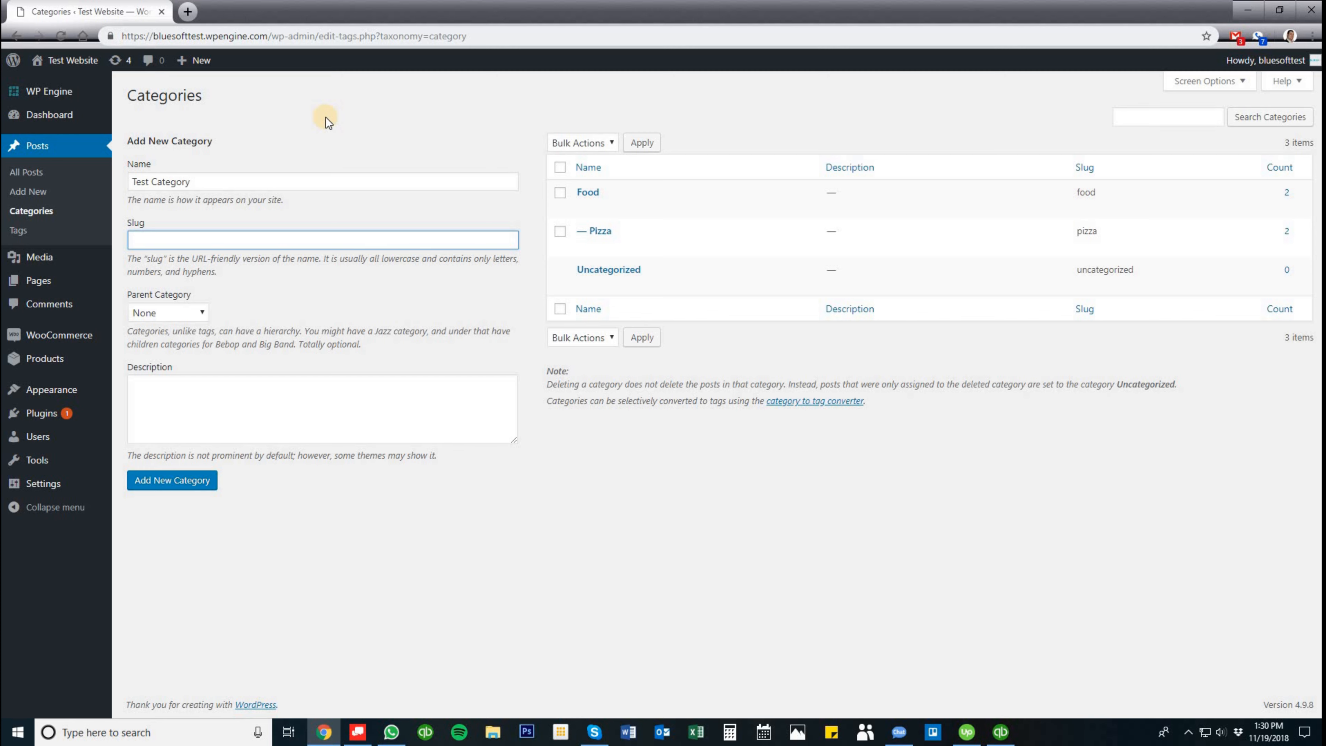
Examine the page address, highlighting the site domain and the path that follows it
left_click(270, 35)
left_click(270, 35)
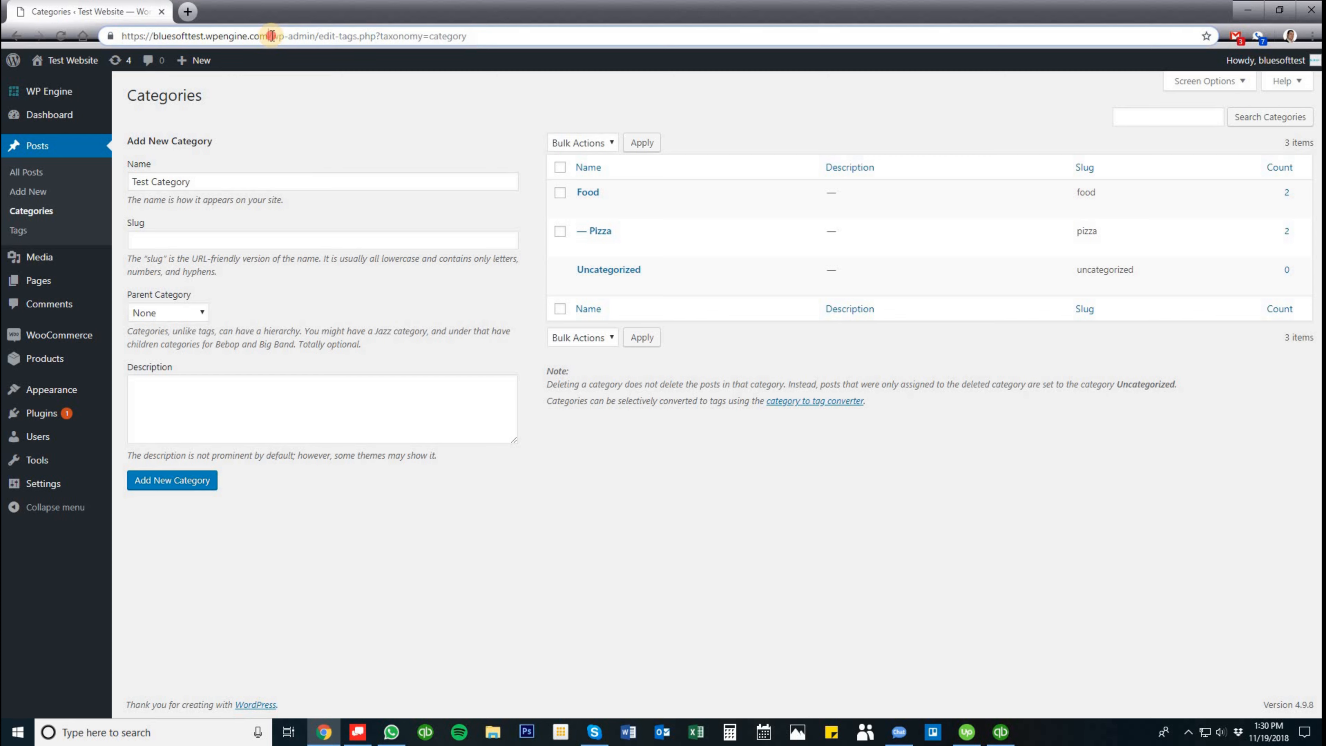
left_click_drag(272, 36, 161, 40)
left_click(157, 40)
left_click_drag(272, 35, 497, 39)
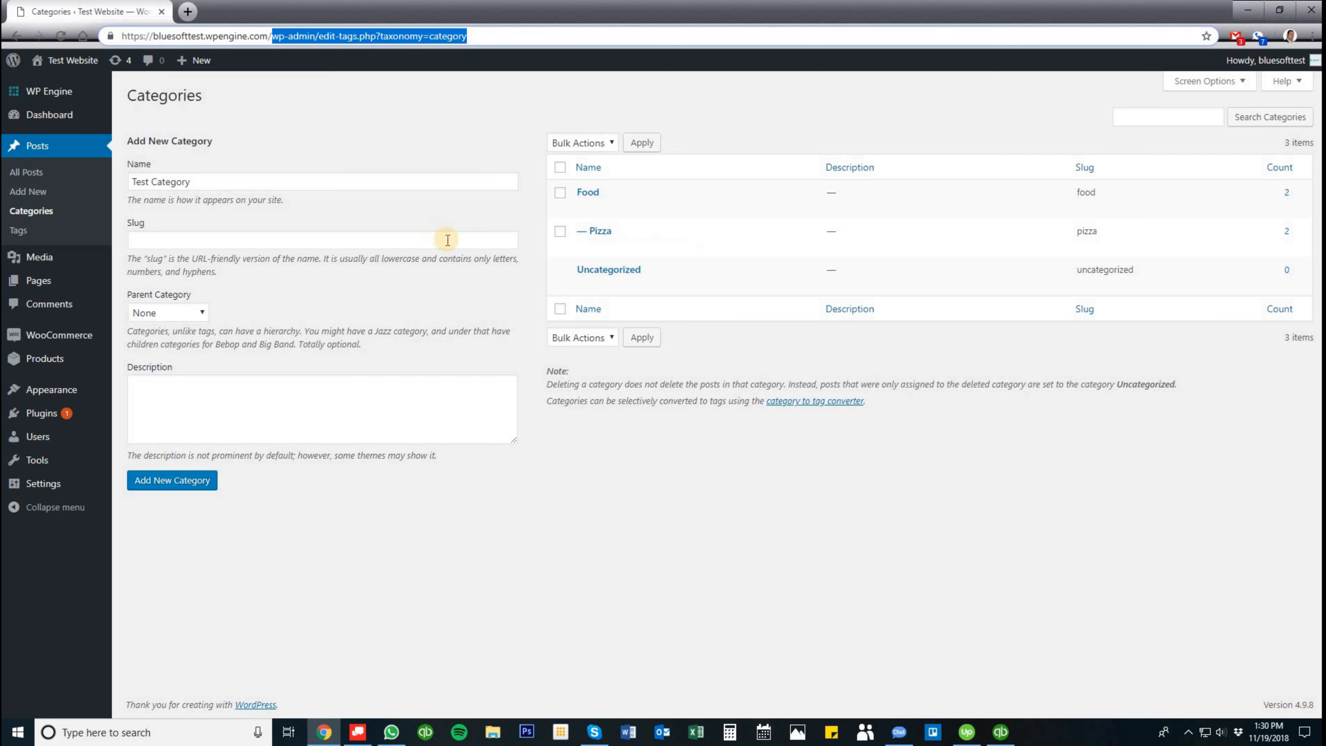
Set the new category's slug to "test-category"
left_click(409, 240)
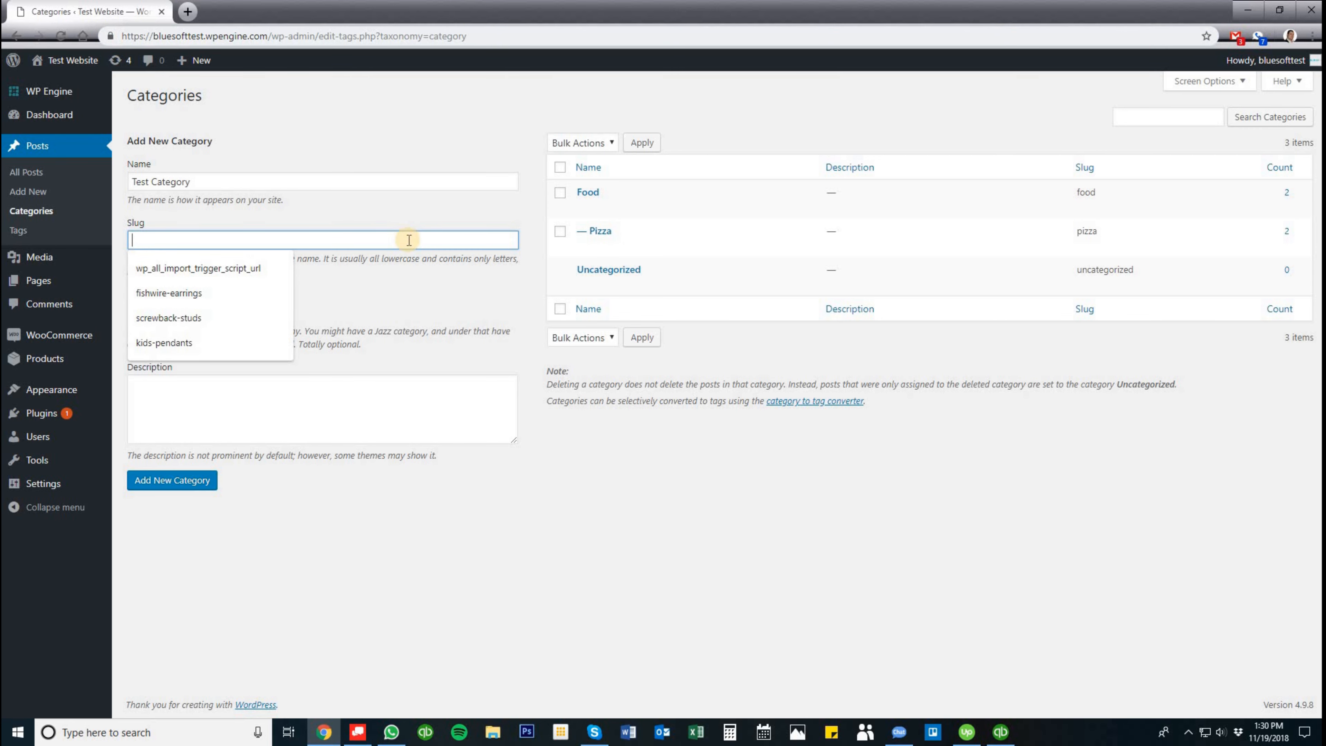
type("test")
key("BackSpace")
key("BackSpace")
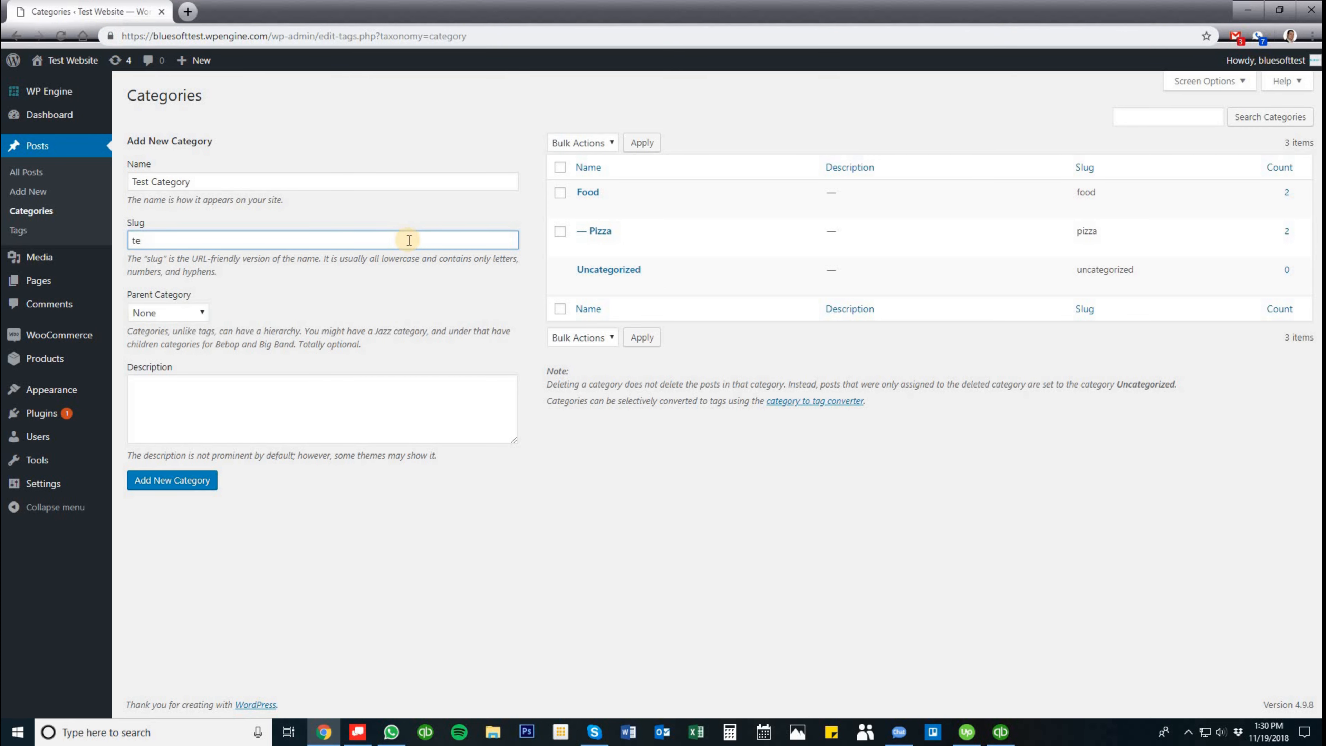
type("st-category")
Try Uncategorized as the new category's parent and reset the parent to None
mouse_move(599, 201)
left_click(205, 314)
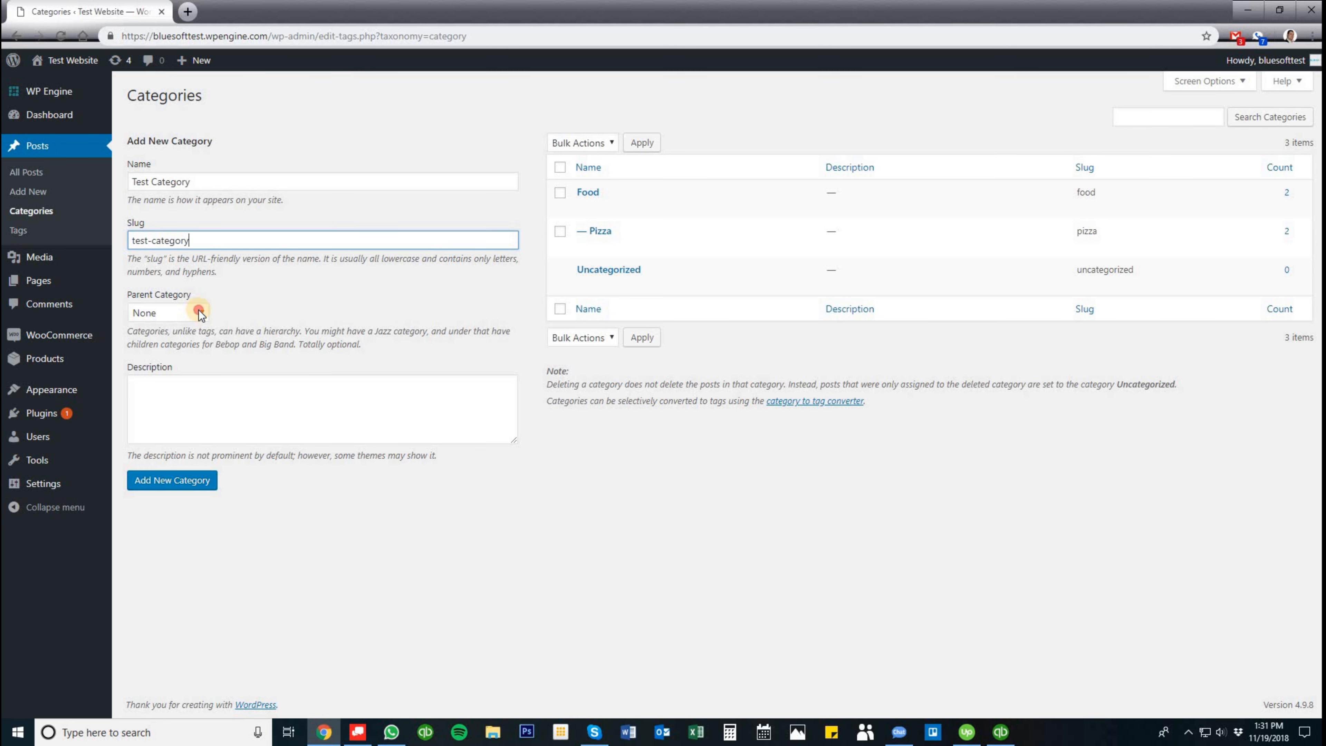
left_click(196, 369)
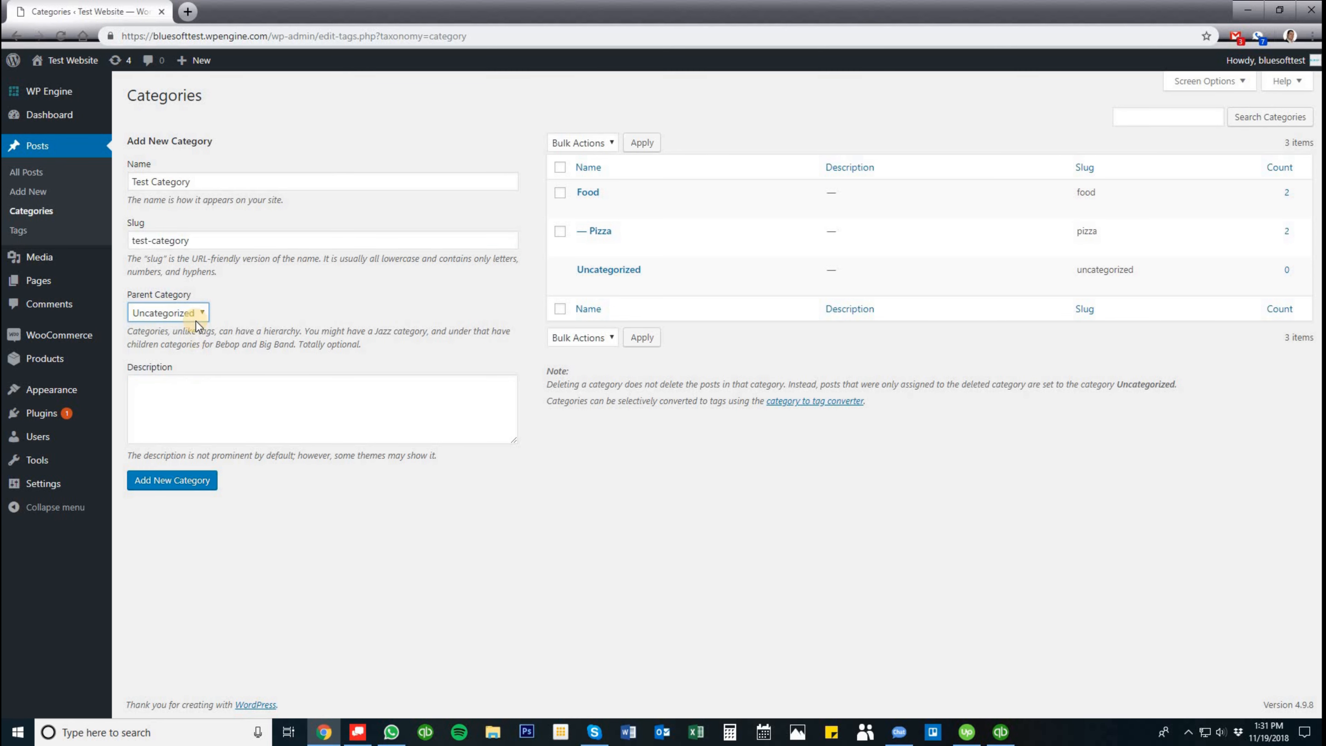
left_click(197, 315)
left_click(188, 328)
Enter the description "This is a test category" and add the new category
left_click(186, 409)
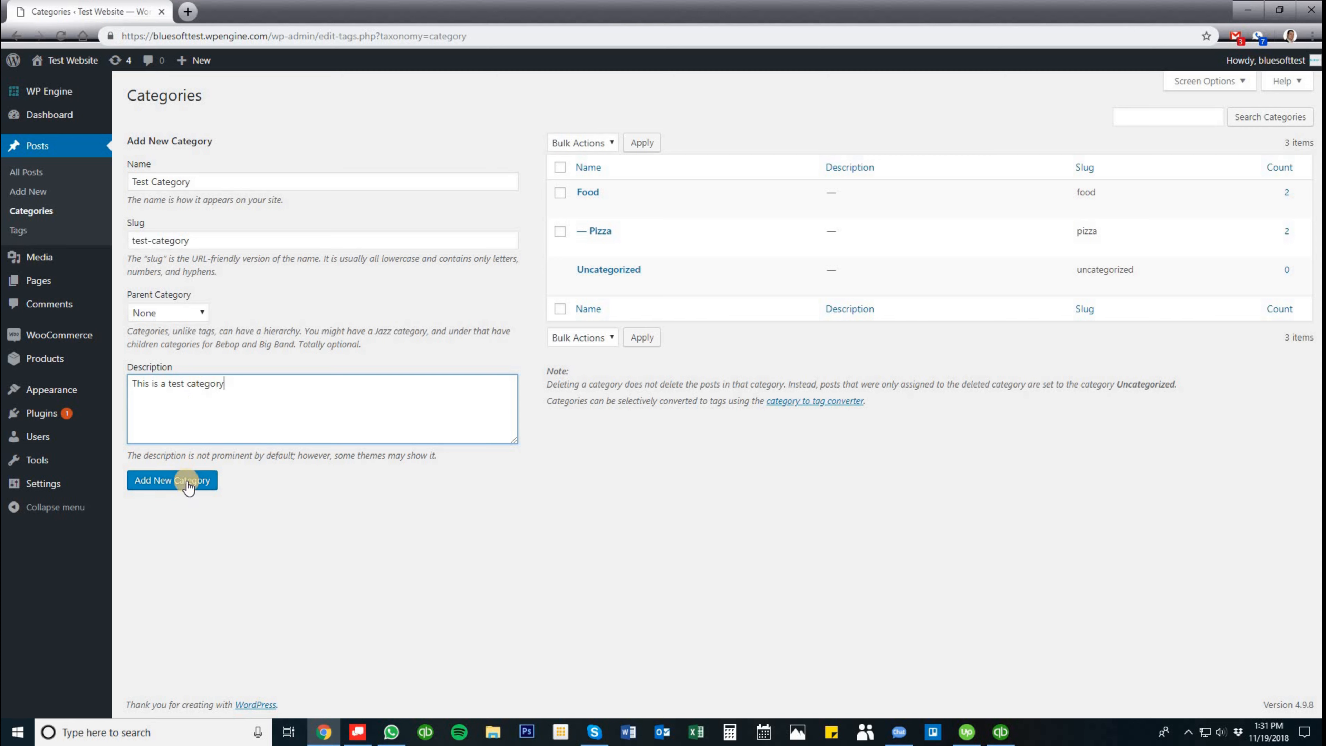
left_click(174, 481)
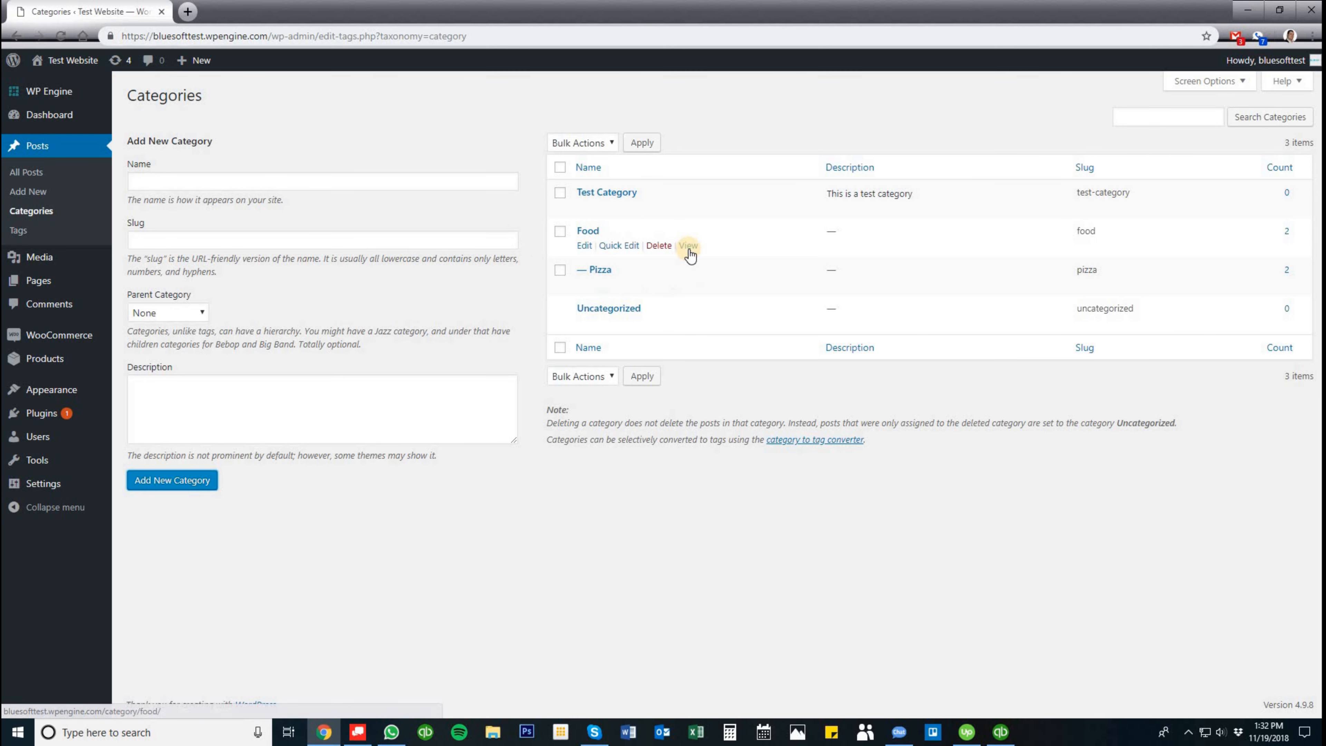
View the Food category's public page in a separate tab, look through its posts, and close it
left_click(688, 246, "ctrl")
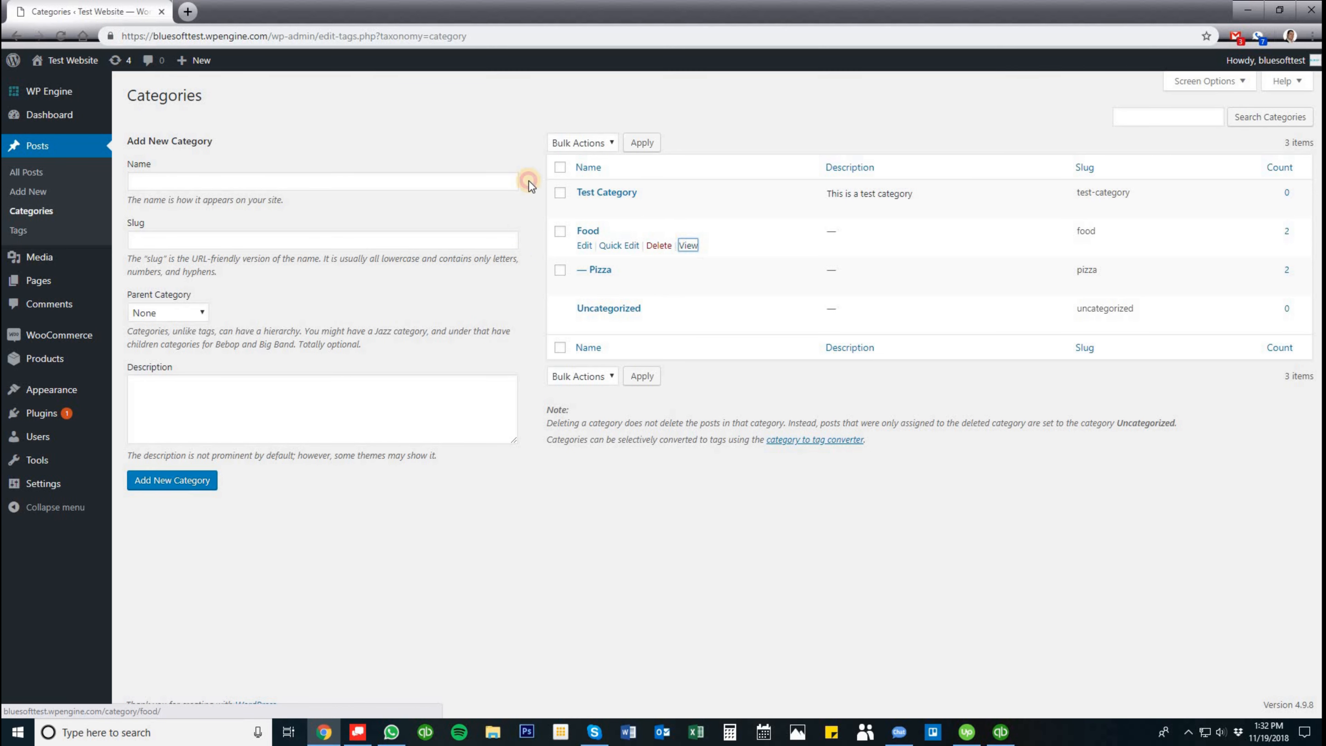
left_click(237, 12)
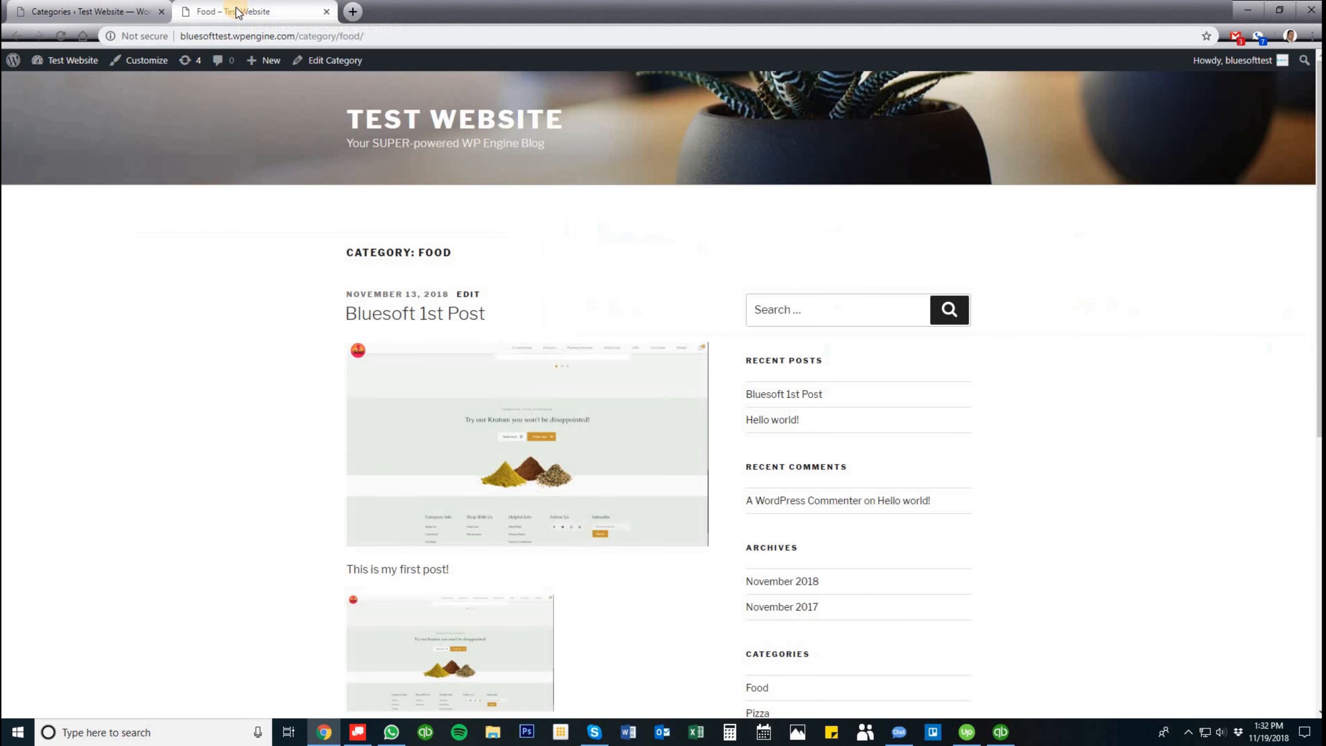
scroll(559, 282, "down", 8)
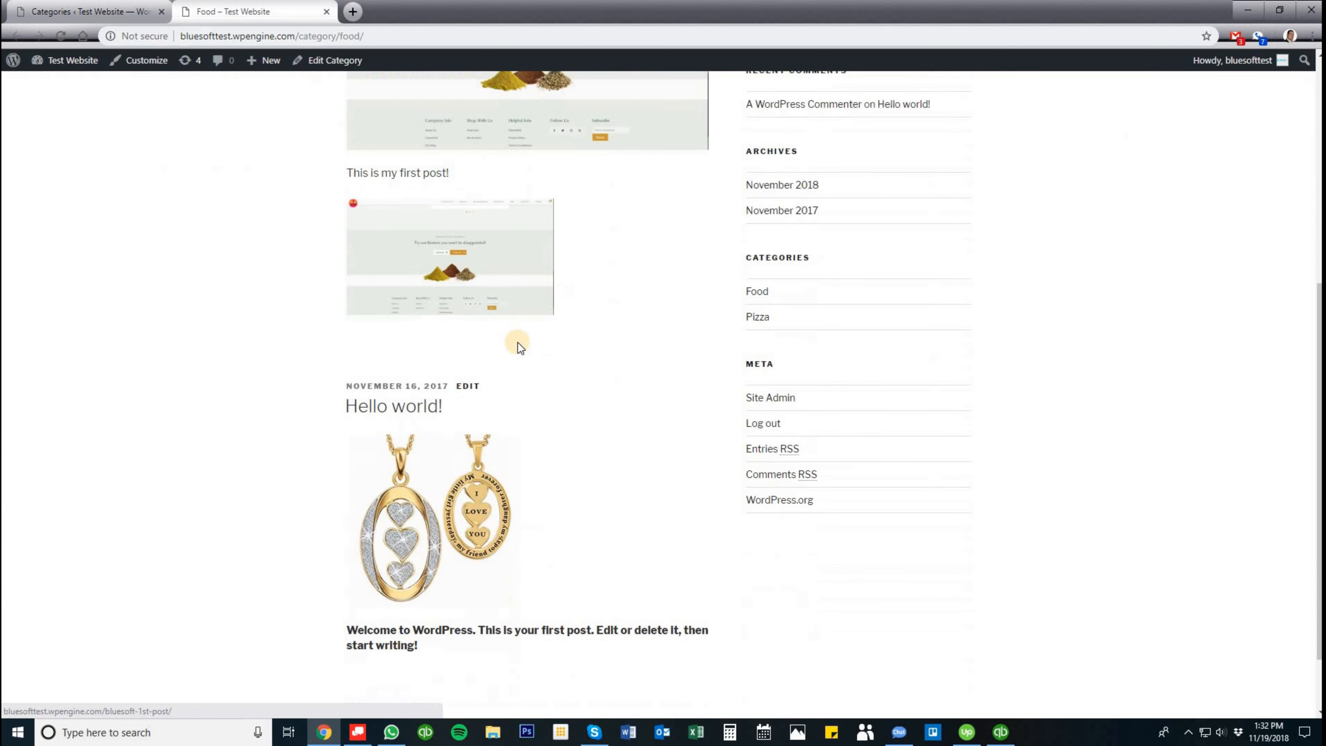
scroll(482, 441, "up", 8)
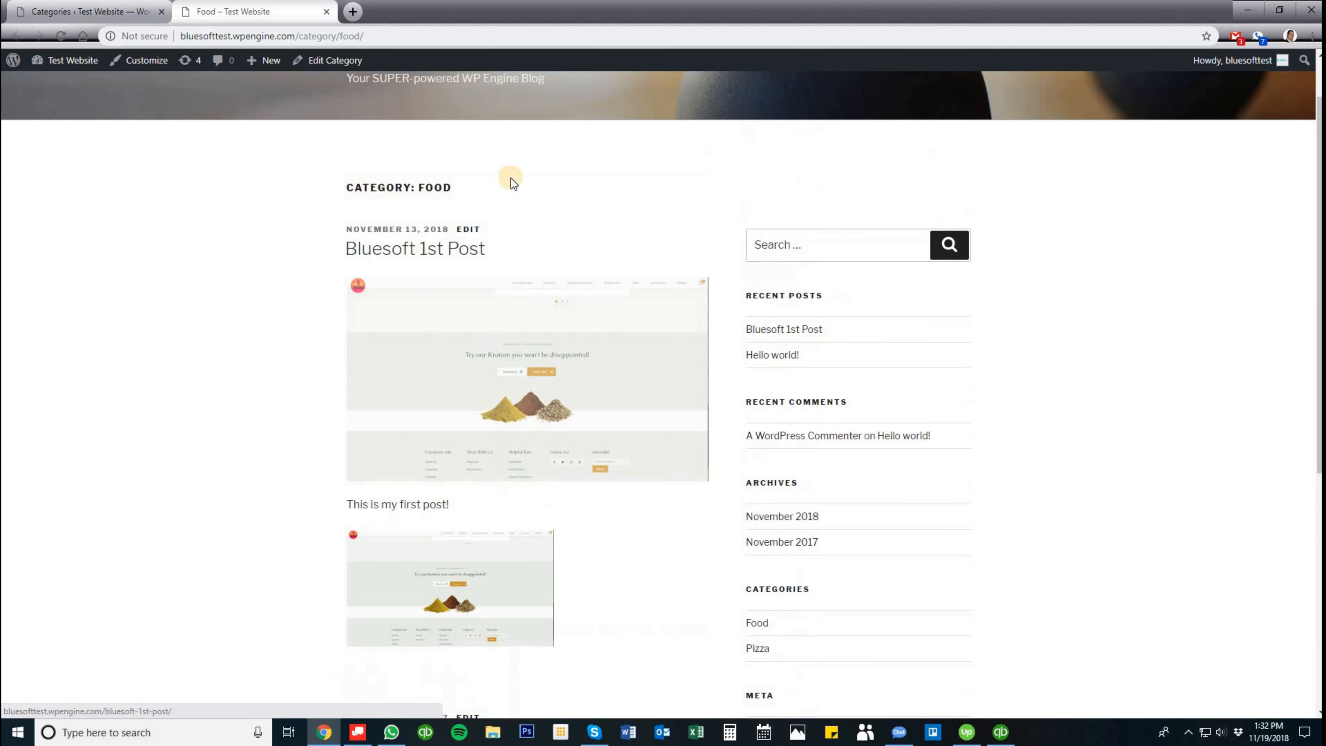
left_click(326, 11)
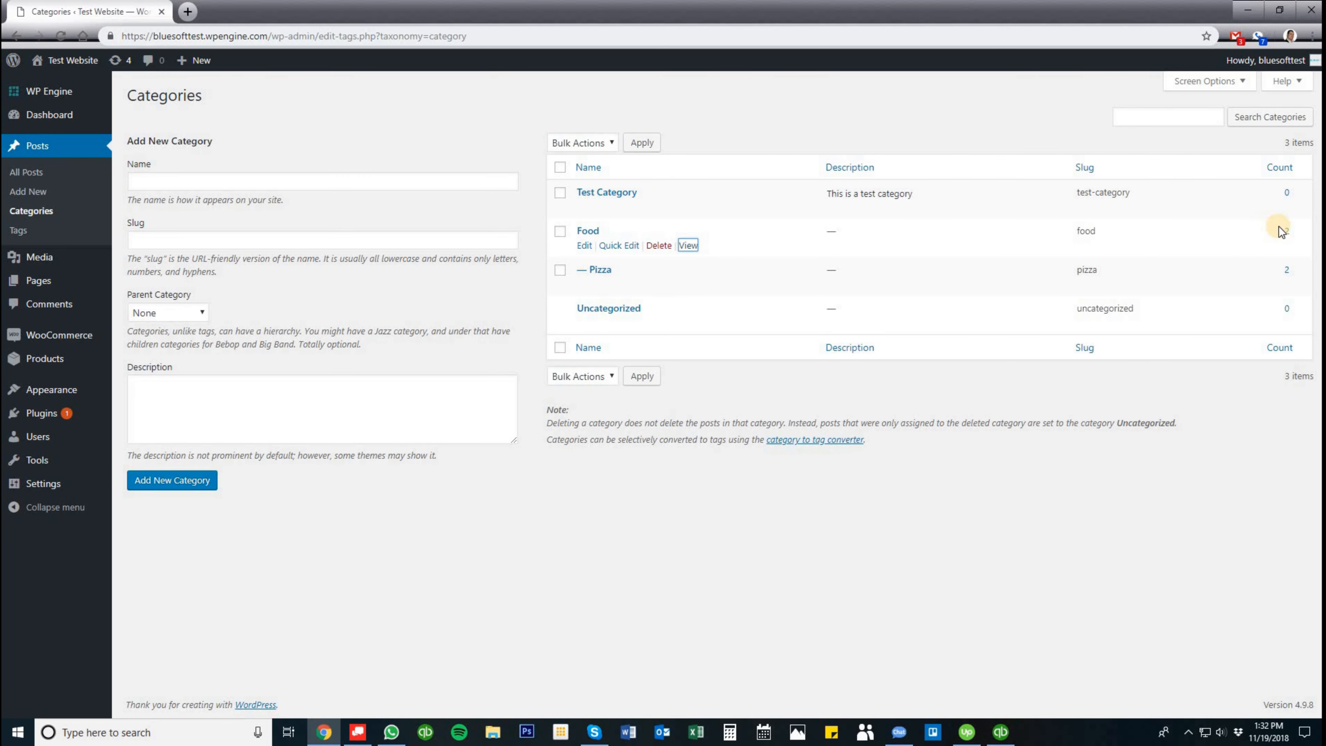
View the list of posts assigned to the Food category and open the post tags overview
left_click(1287, 232)
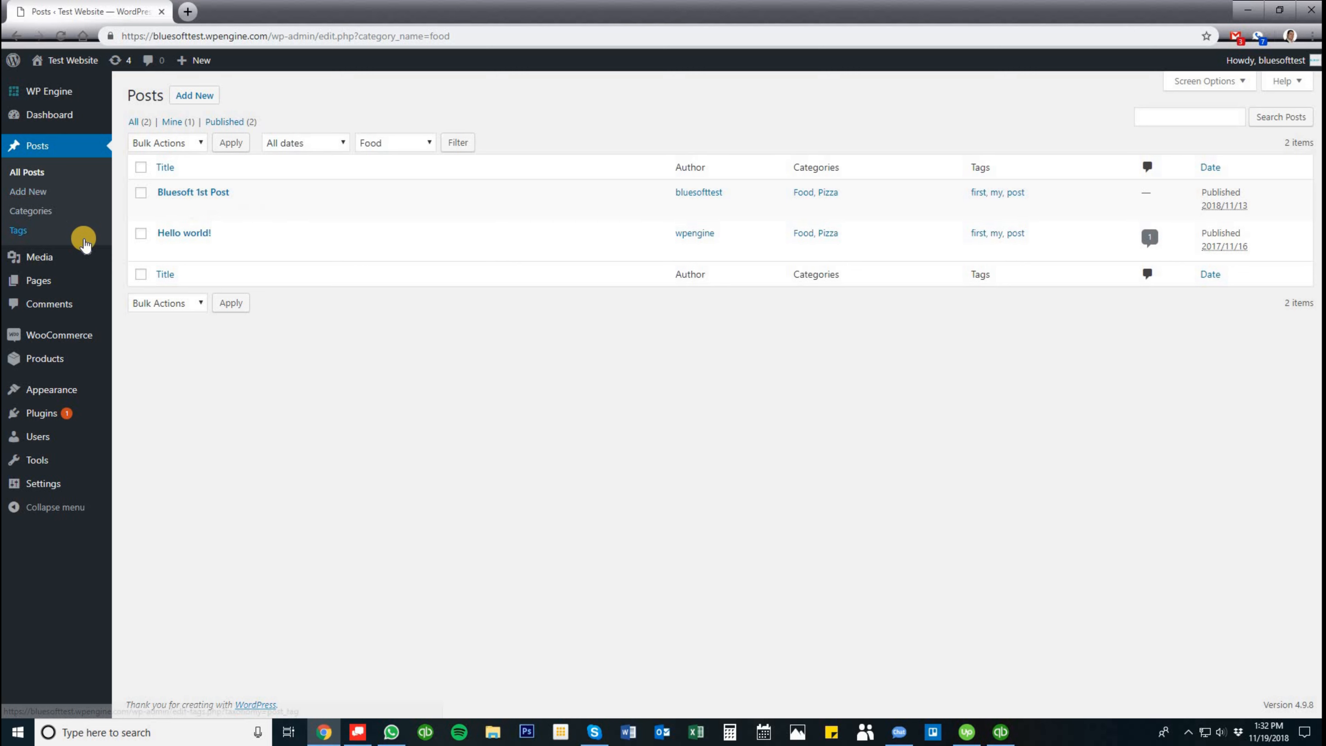
left_click(17, 234)
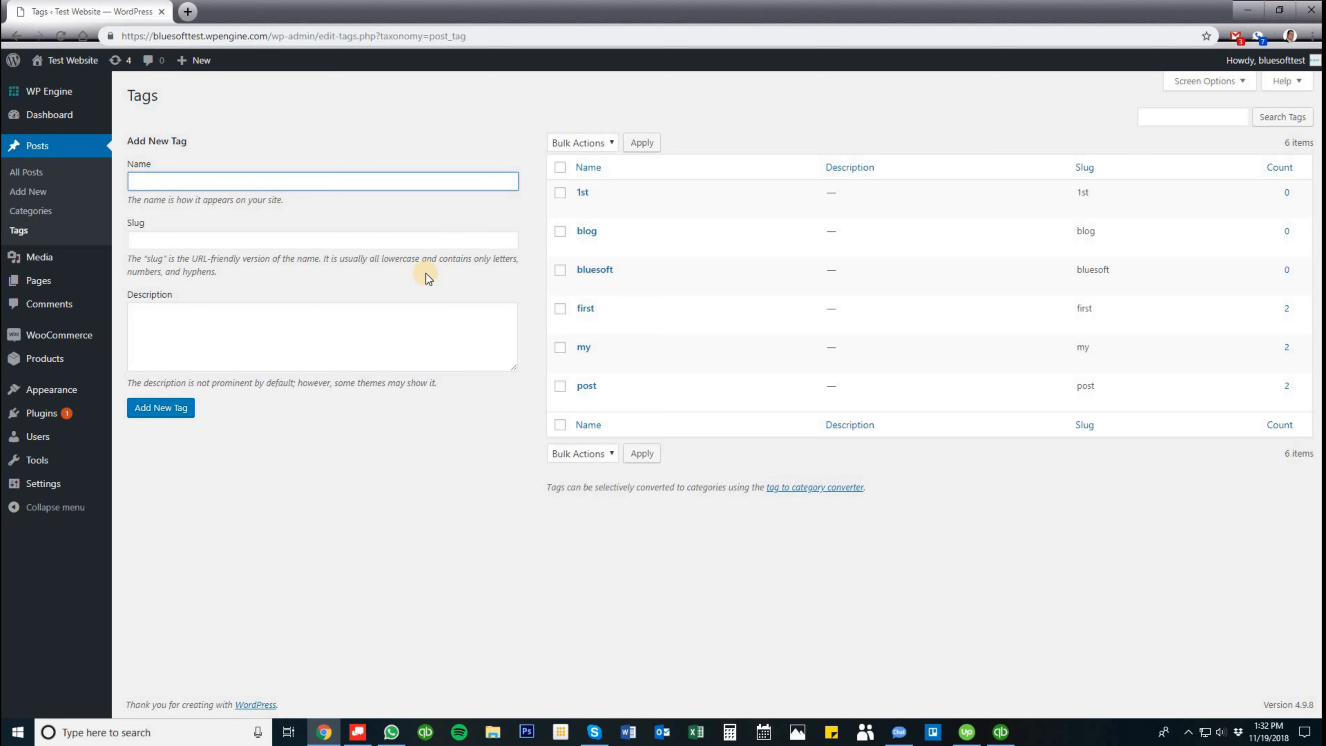
mouse_move(569, 198)
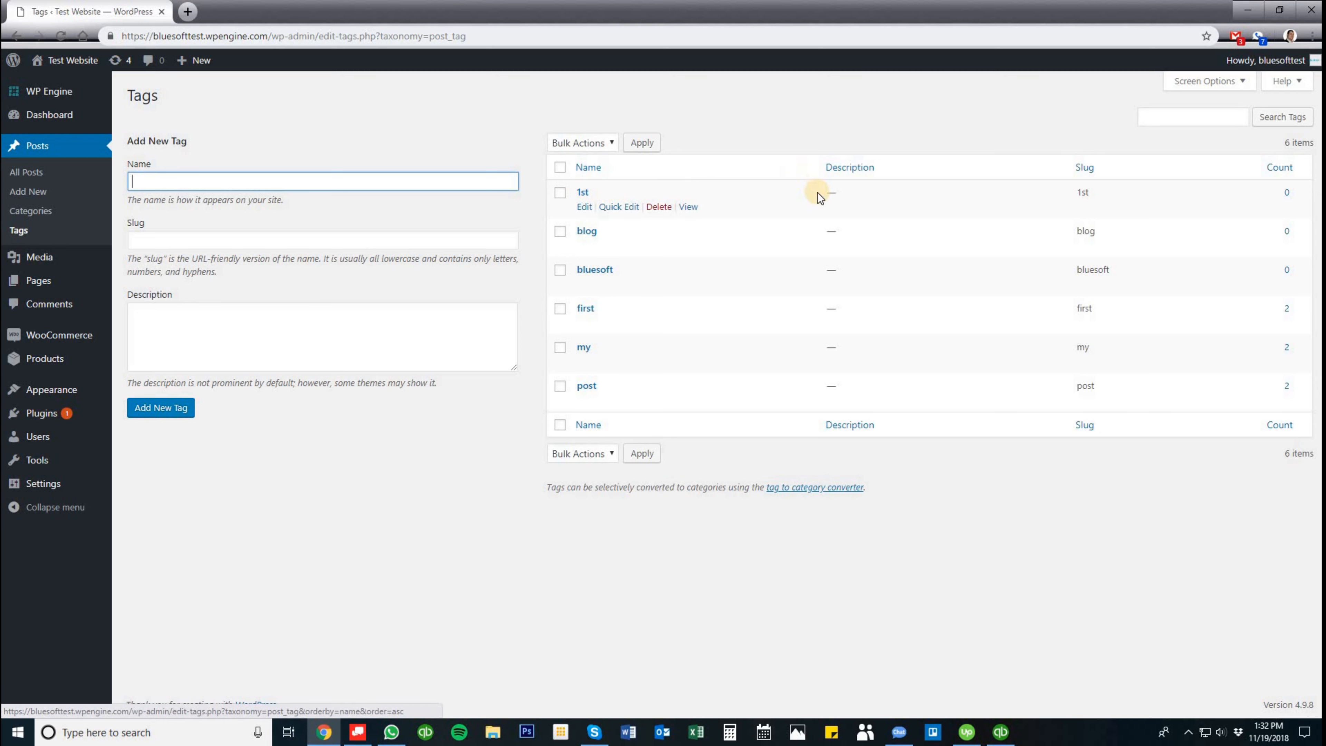
mouse_move(1074, 205)
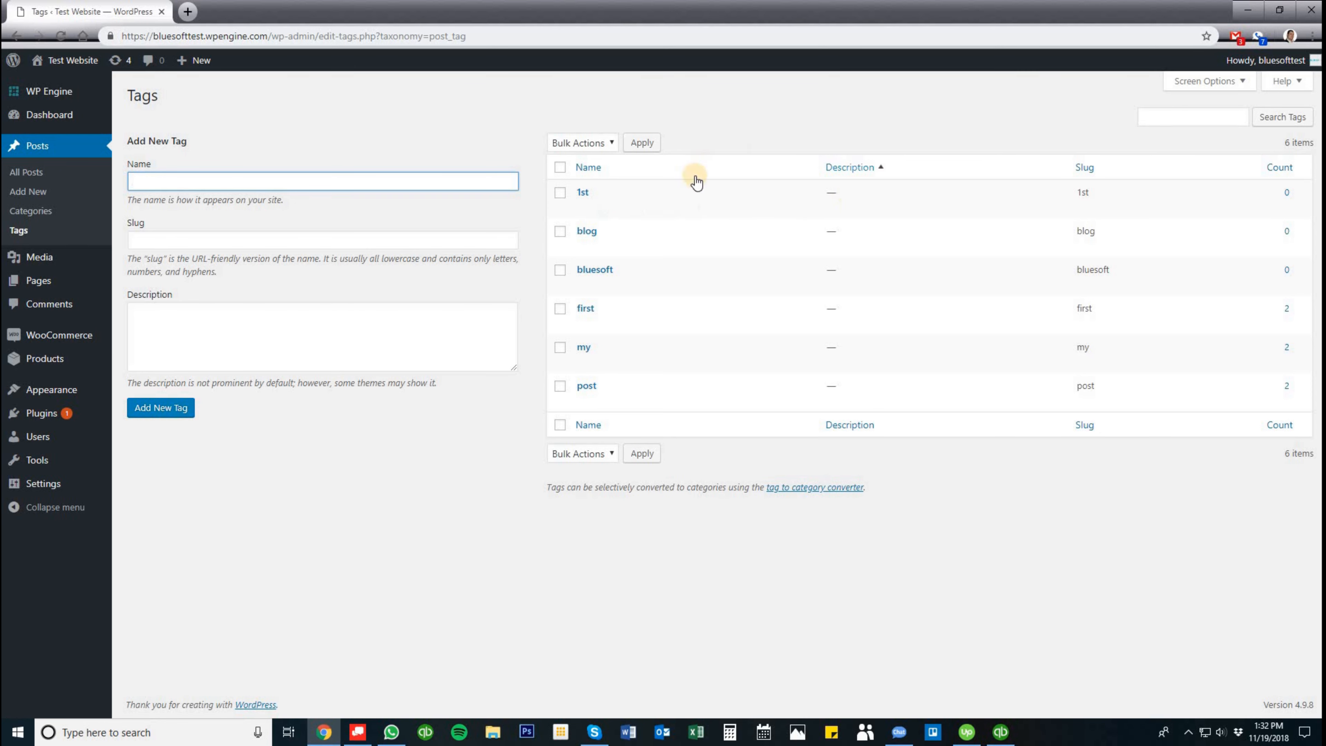
Review the 1st tag's quick edit and full edit fields, and update the tag with its existing name, slug and empty description
left_click(607, 209)
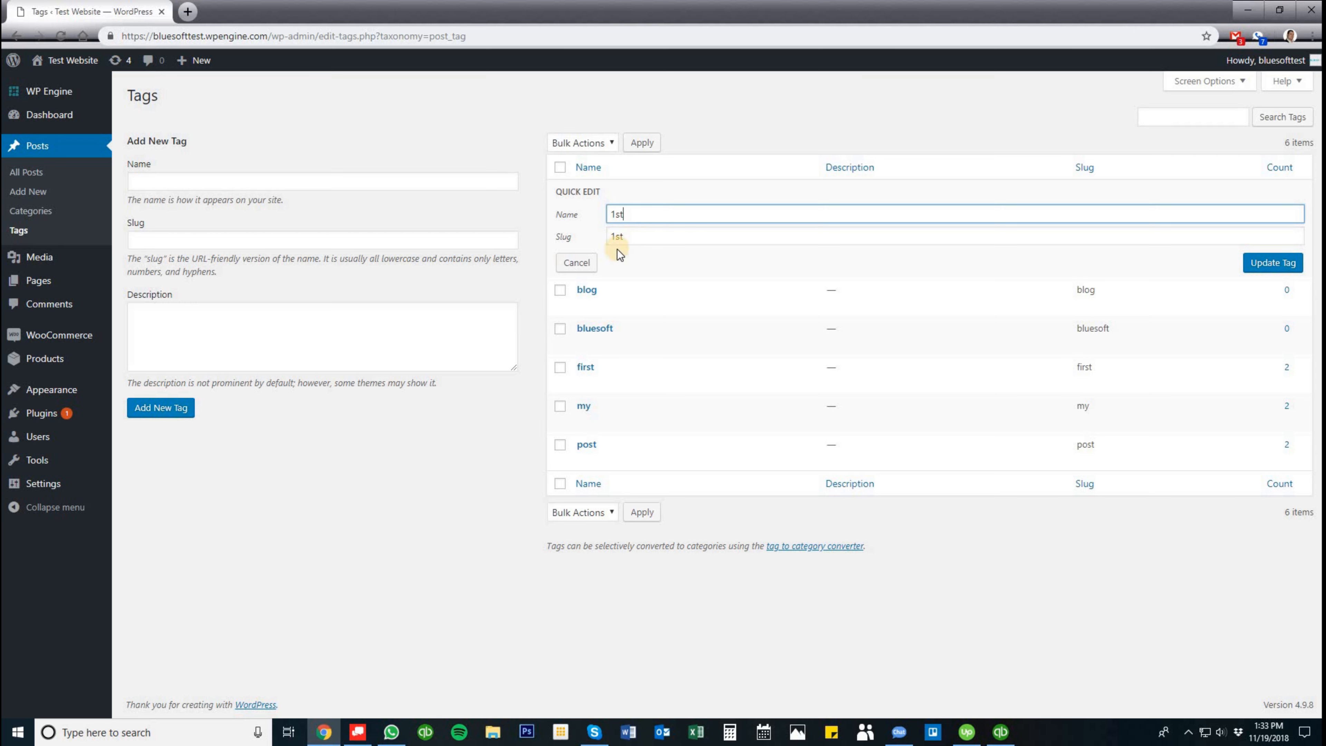
left_click(589, 263)
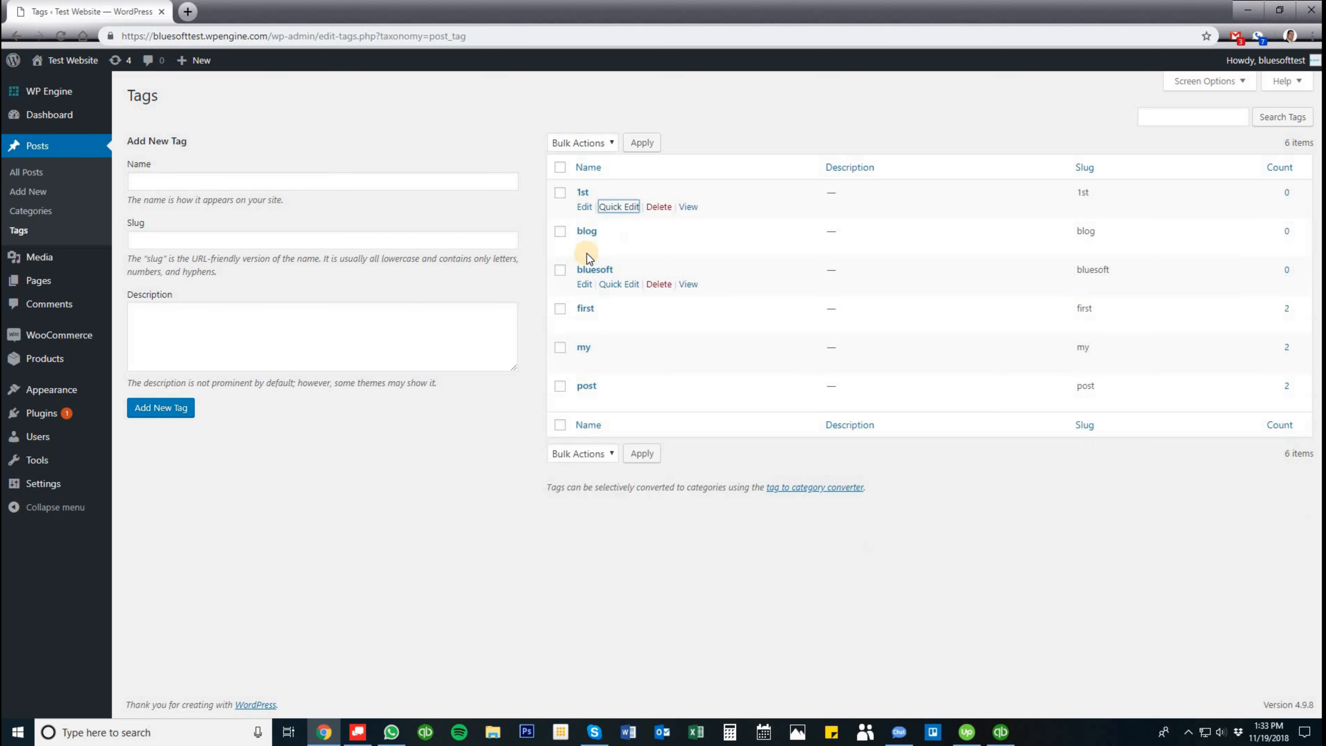
left_click(584, 207)
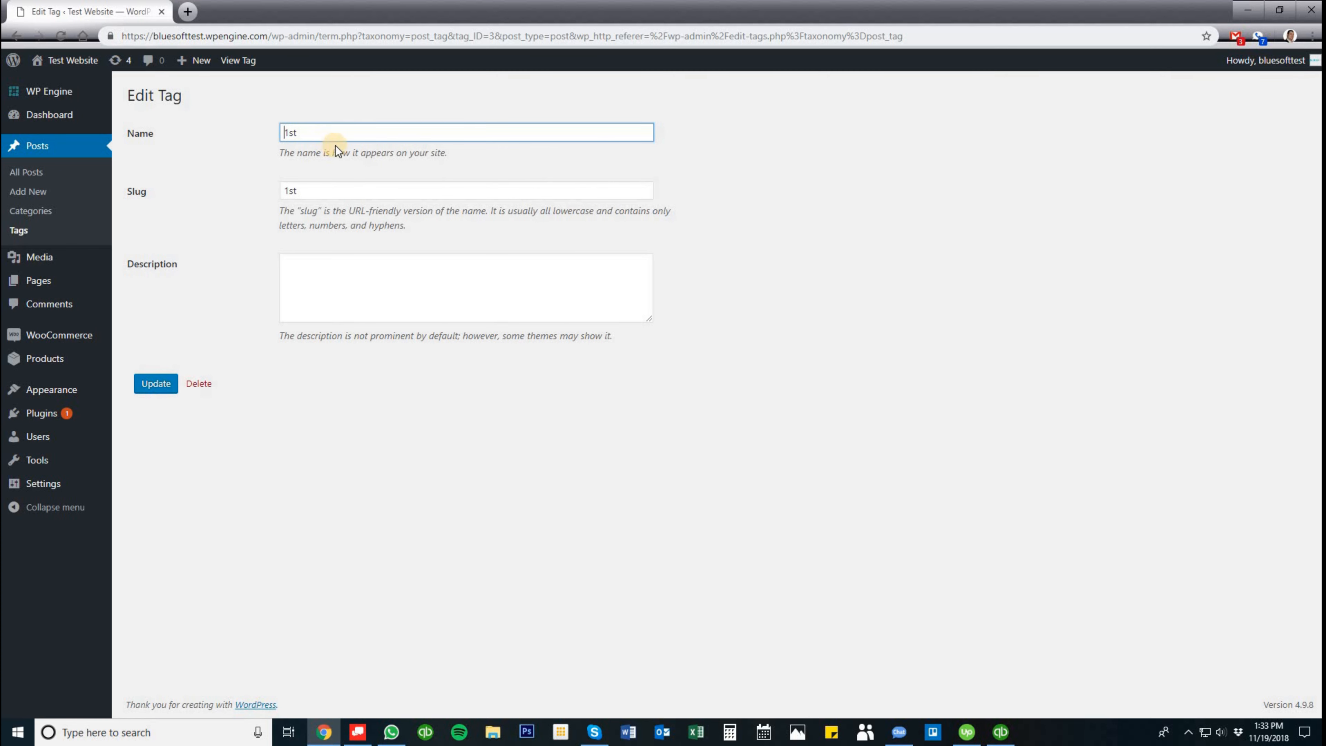
left_click(330, 195)
left_click(339, 276)
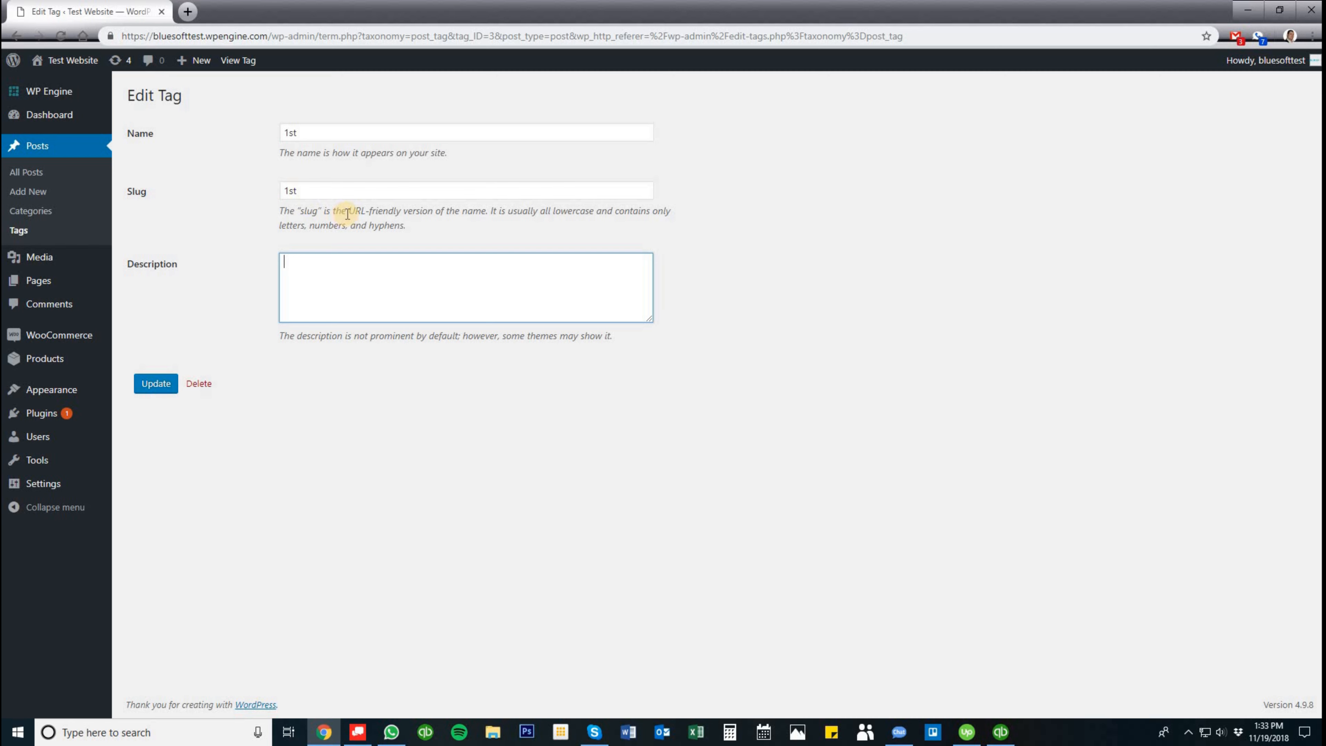
left_click(157, 384)
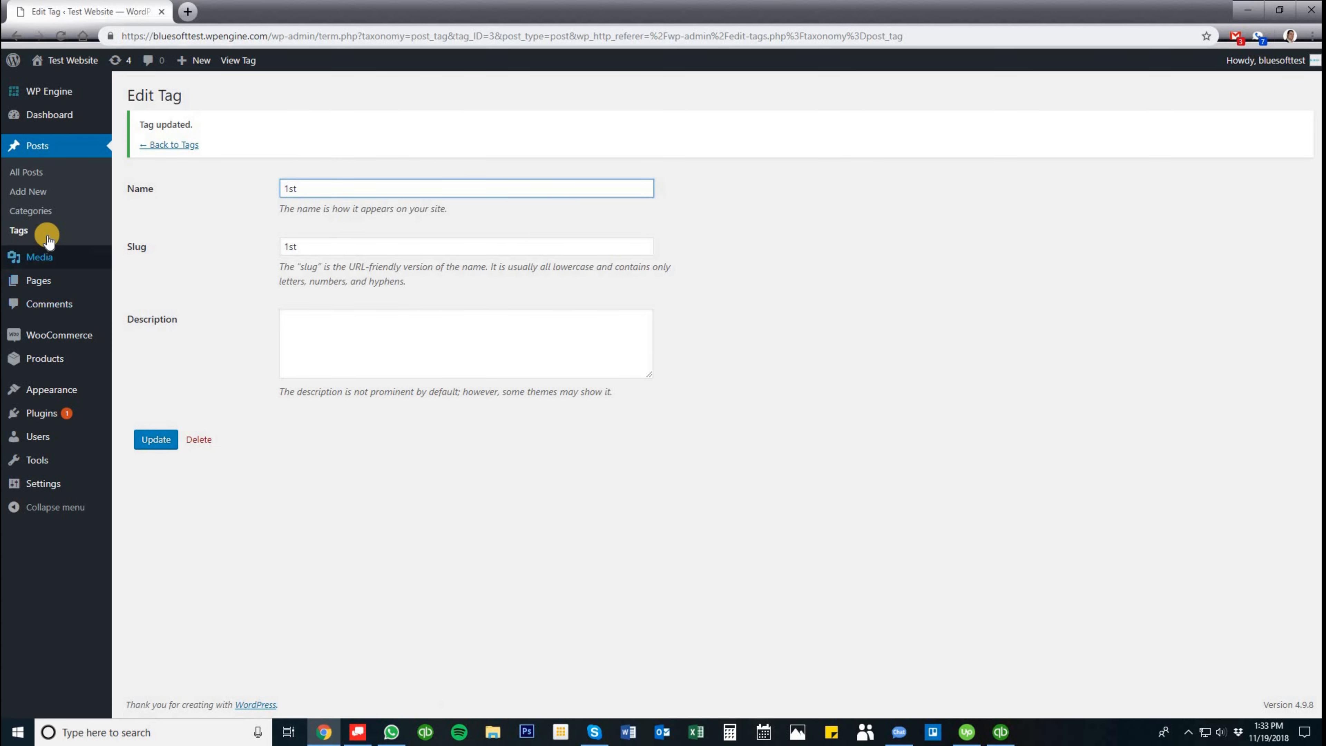
Return to the tags list and bulk delete the 1st, blog, bluesoft and first tags
left_click(12, 231)
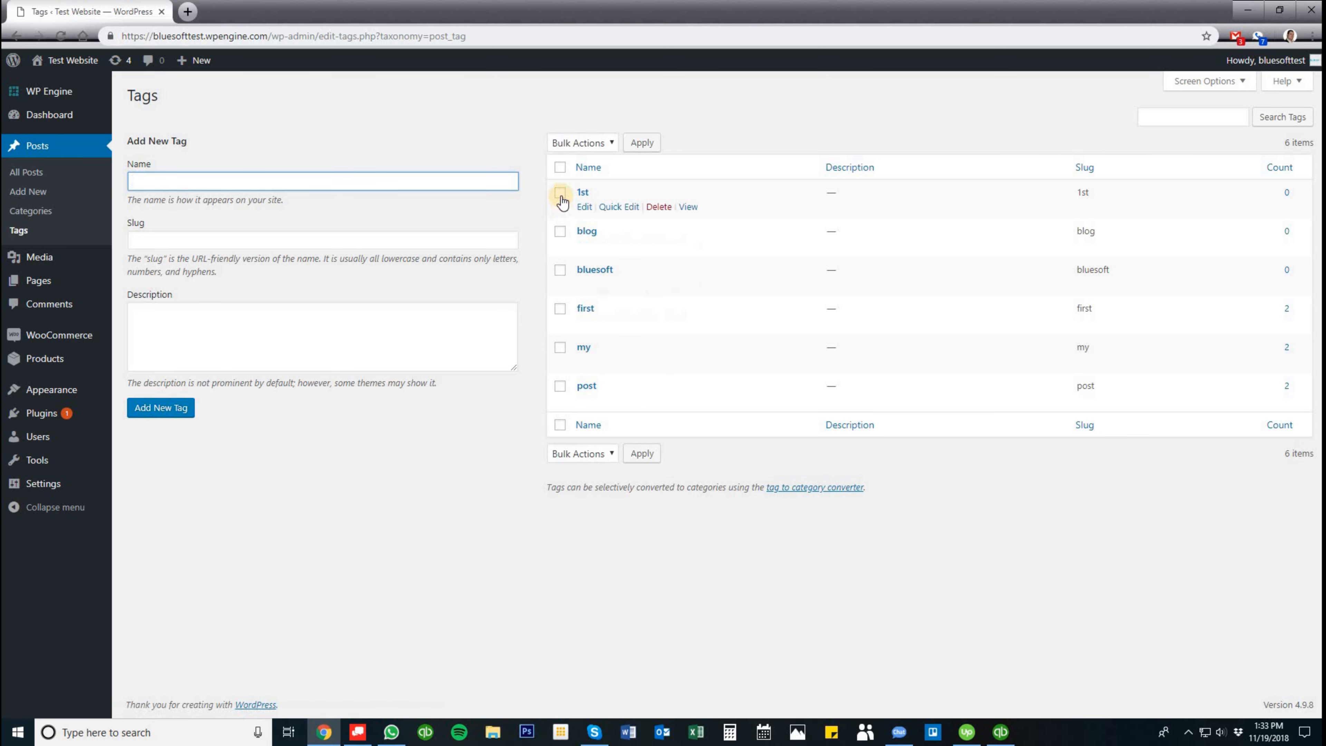
left_click(558, 216)
left_click(560, 231)
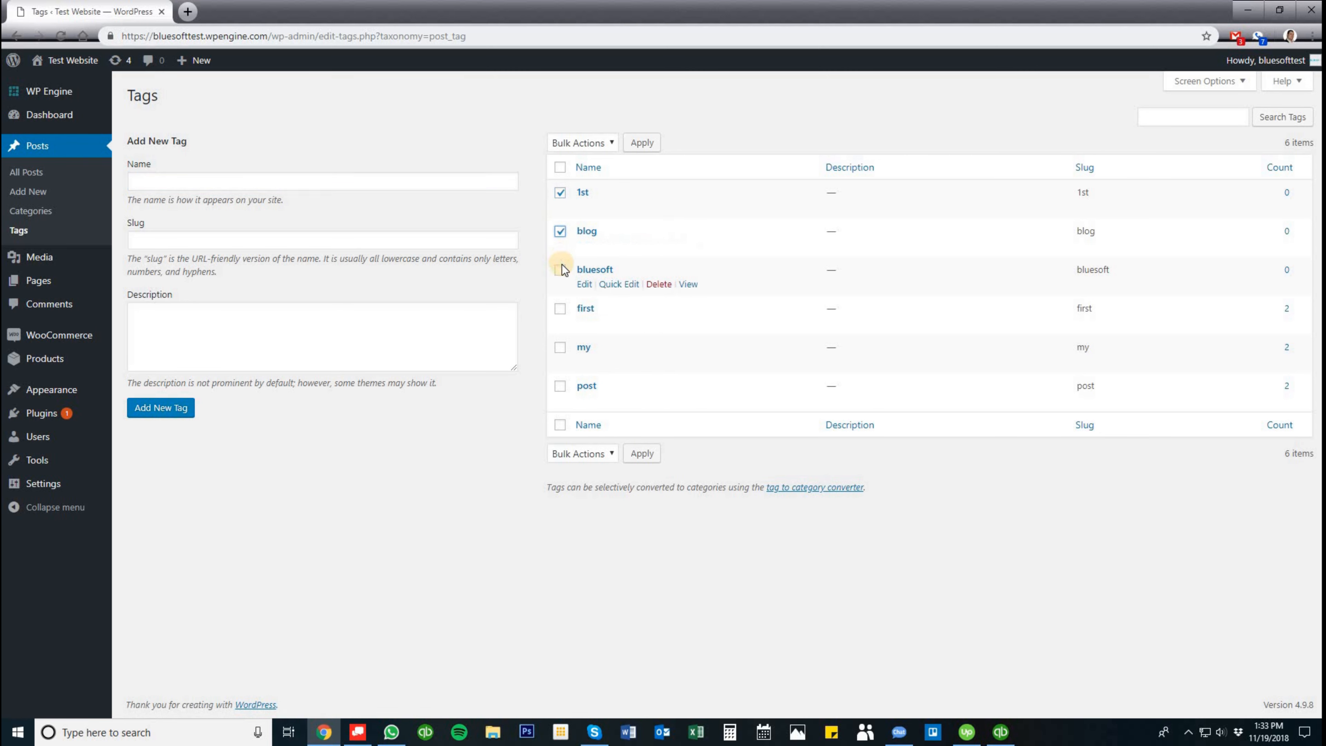
left_click(562, 312, "shift")
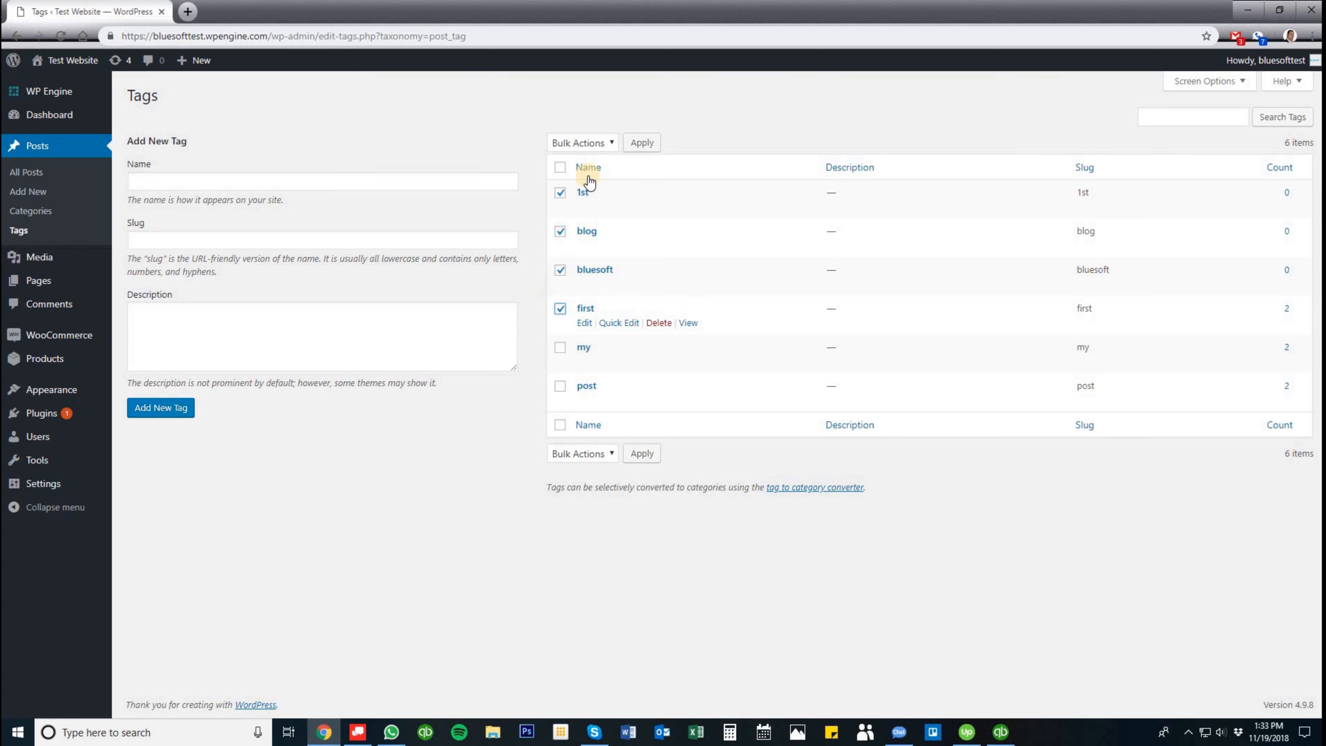
left_click(598, 142)
left_click(605, 172)
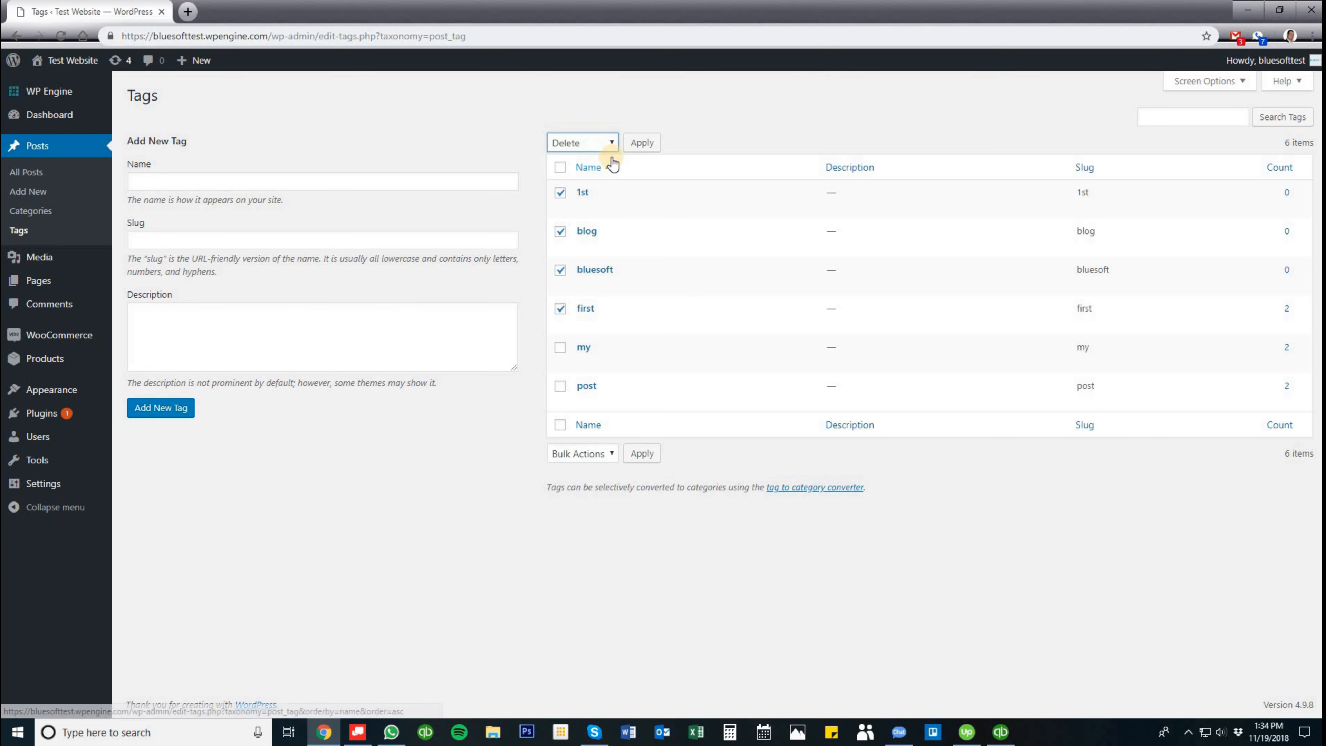
left_click(647, 144)
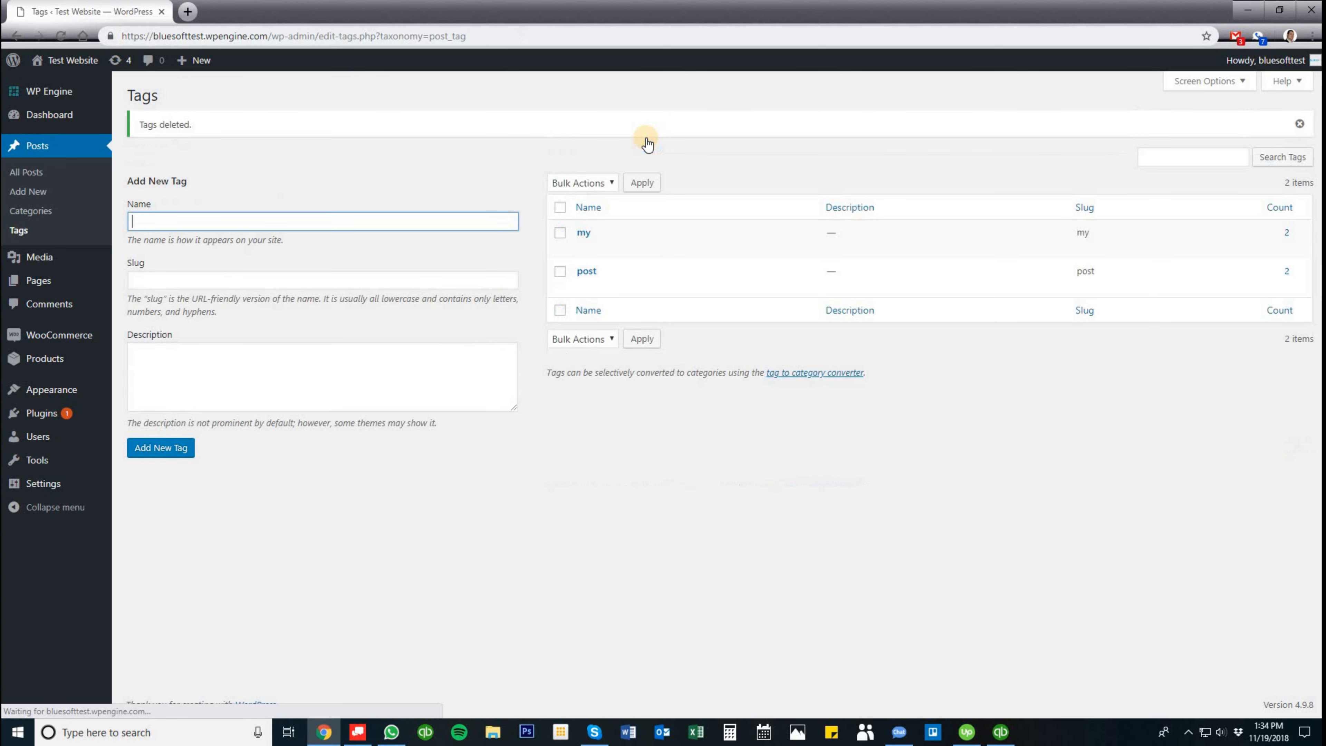
mouse_move(644, 278)
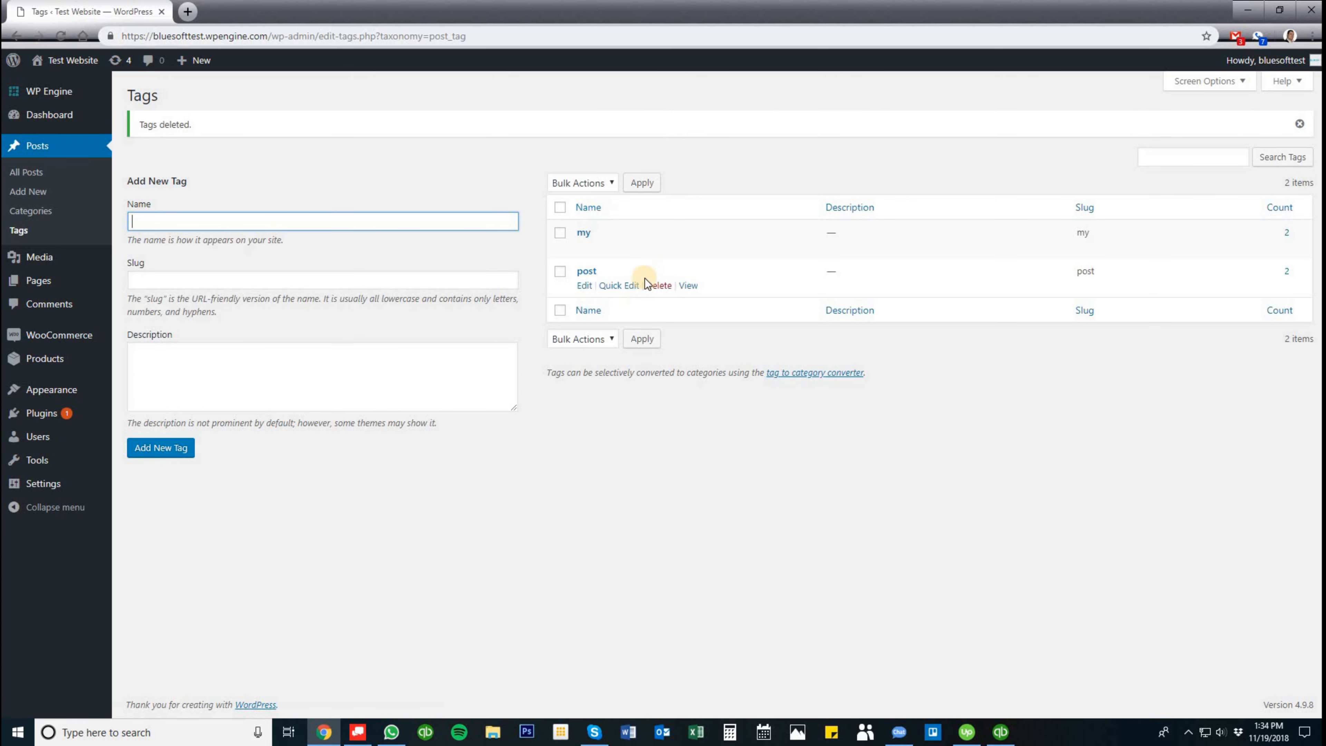